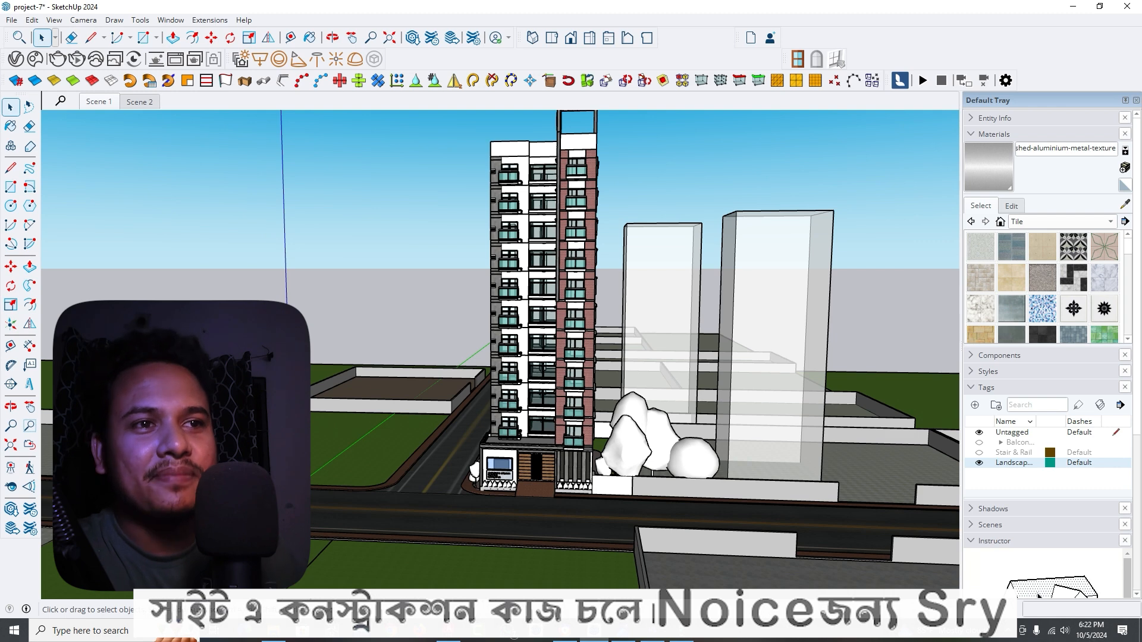
Step: Inspect the tower and its street-corner entrance from several angles, and restore the Scene 1 camera view
{"action": "middle_click_drag", "start_coordinate": [680, 446], "coordinate": [803, 461]}
{"action": "middle_click_drag", "start_coordinate": [595, 452], "coordinate": [725, 455]}
{"action": "scroll", "coordinate": [655, 452], "scroll_direction": "down", "scroll_amount": 5}
{"action": "mouse_move", "coordinate": [535, 452]}
{"action": "middle_mouse_down"}
{"action": "mouse_move", "coordinate": [684, 446]}
{"action": "mouse_move", "coordinate": [523, 458]}
{"action": "middle_mouse_up"}
{"action": "scroll", "coordinate": [595, 452], "scroll_direction": "up", "scroll_amount": 5}
{"action": "scroll", "coordinate": [654, 446], "scroll_direction": "down", "scroll_amount": 2}
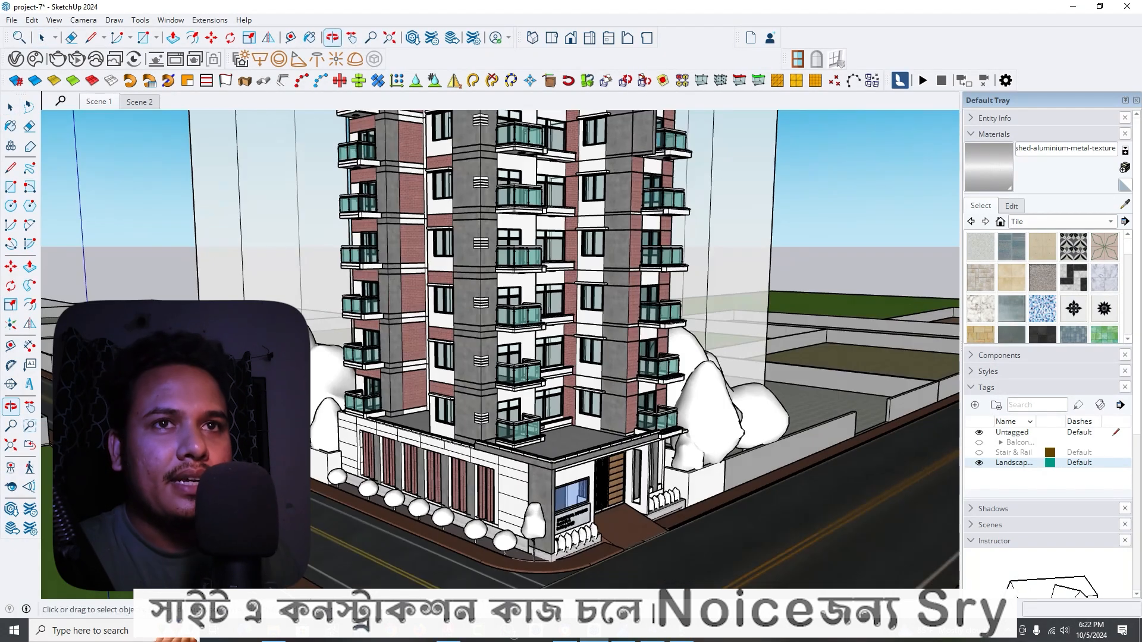
{"action": "left_click", "coordinate": [99, 101]}
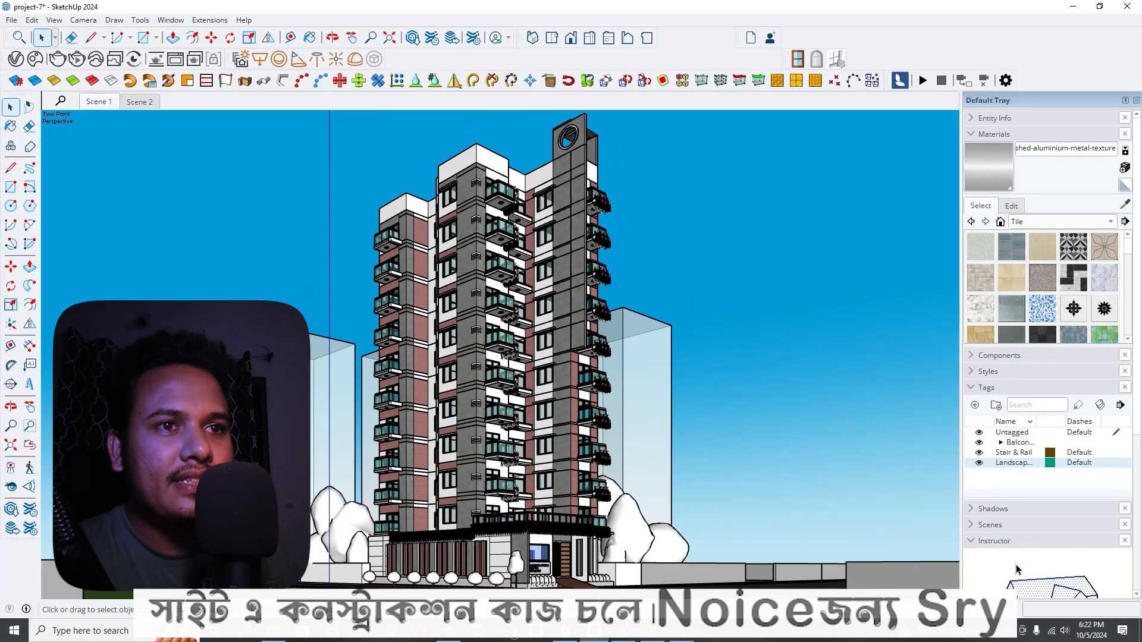
Step: Examine the tower's facade, balconies and wall finishes up close from the Scene 1 side
{"action": "middle_click_drag", "start_coordinate": [506, 197], "coordinate": [506, 250]}
{"action": "scroll", "coordinate": [506, 250], "scroll_direction": "up", "scroll_amount": 7}
{"action": "middle_click_drag", "start_coordinate": [618, 309], "coordinate": [678, 214]}
{"action": "scroll", "coordinate": [535, 255], "scroll_direction": "down", "scroll_amount": 4}
{"action": "scroll", "coordinate": [565, 262], "scroll_direction": "up", "scroll_amount": 6}
{"action": "scroll", "coordinate": [569, 250], "scroll_direction": "up", "scroll_amount": 1}
{"action": "scroll", "coordinate": [678, 214], "scroll_direction": "down", "scroll_amount": 6}
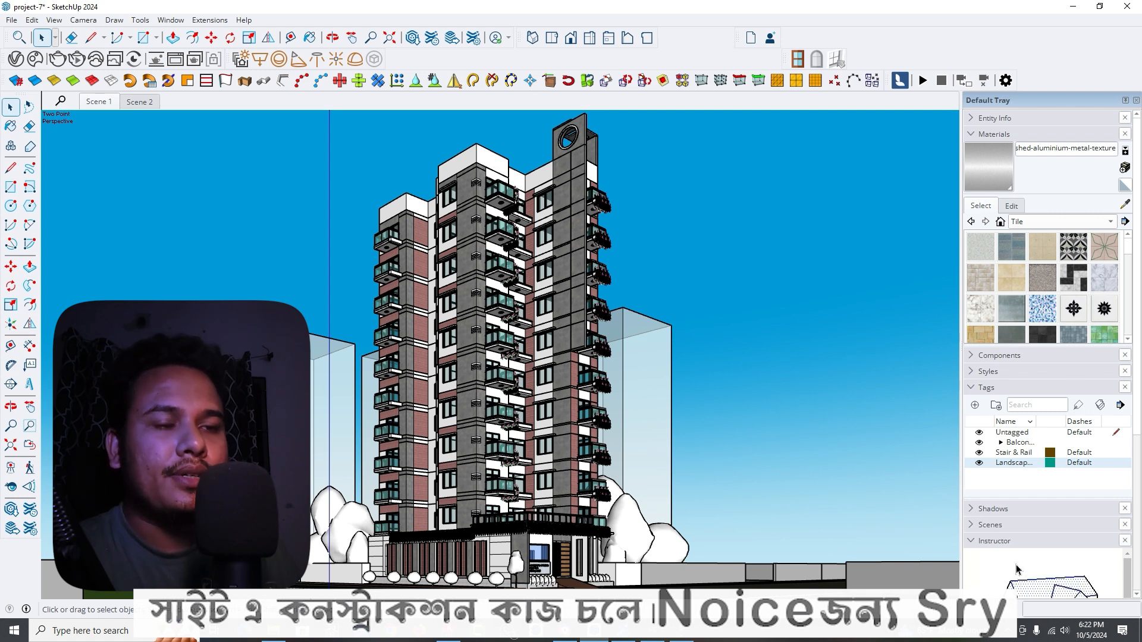
Step: Sample the brick material from the facade wall to load its settings in the V-Ray Asset Editor
{"action": "scroll", "coordinate": [487, 398], "scroll_direction": "up", "scroll_amount": 4}
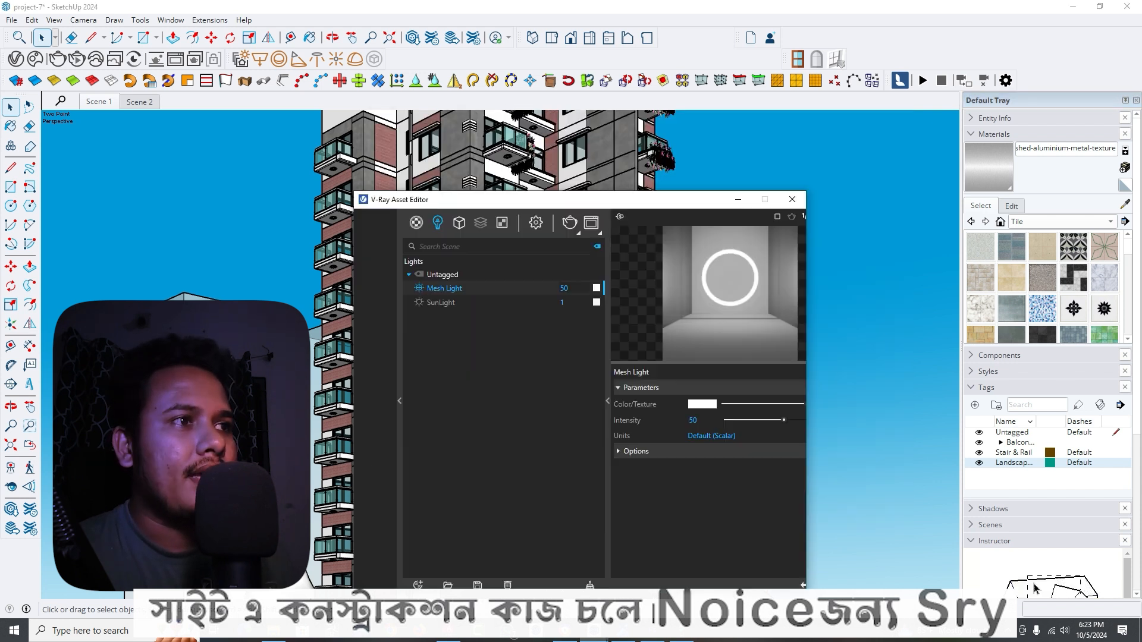
{"action": "left_click", "coordinate": [1125, 204]}
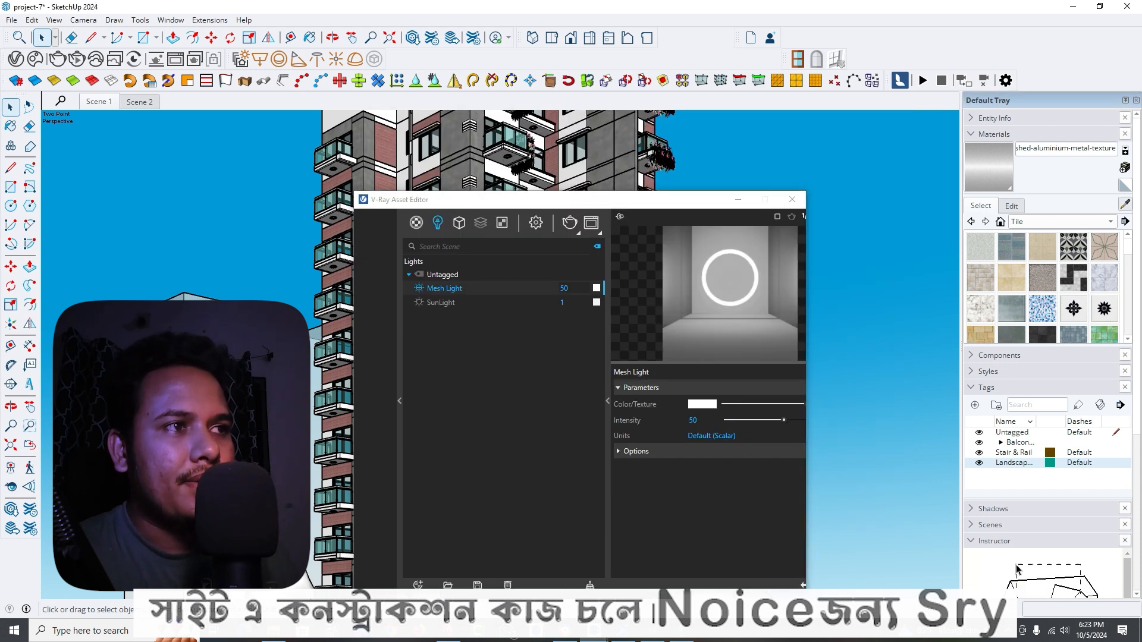
{"action": "left_click_drag", "start_coordinate": [706, 202], "coordinate": [719, 414]}
{"action": "scroll", "coordinate": [458, 273], "scroll_direction": "up", "scroll_amount": 5}
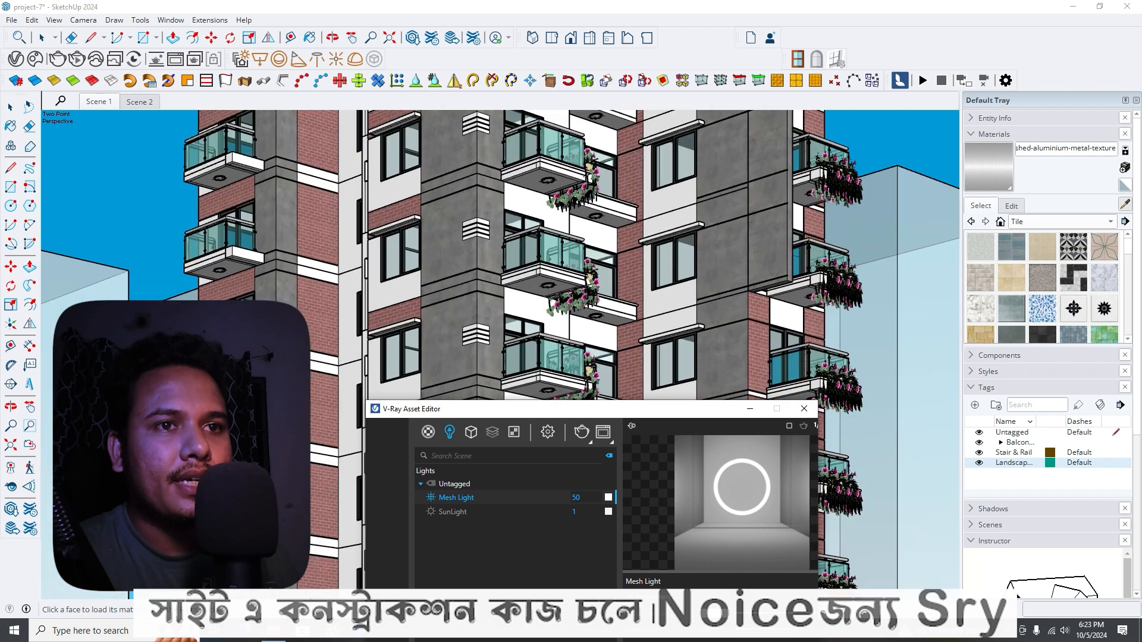
{"action": "left_click", "coordinate": [382, 301]}
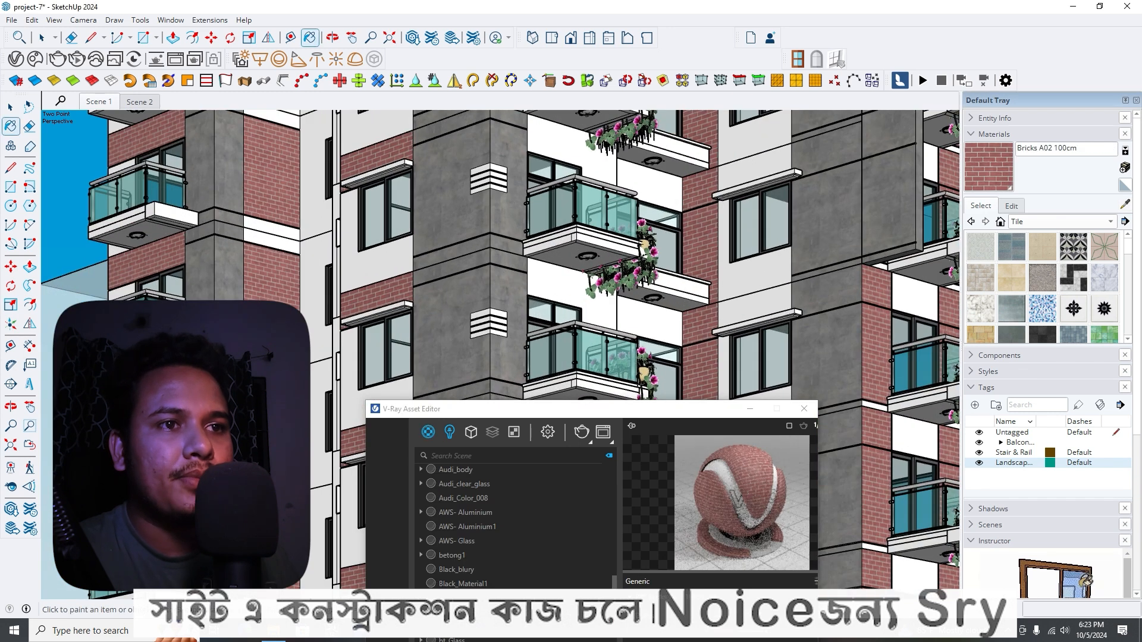
{"action": "left_click_drag", "start_coordinate": [523, 409], "coordinate": [479, 169]}
Step: Review the brick material's bump settings and keep the mode on Normal Map
{"action": "left_click", "coordinate": [599, 505]}
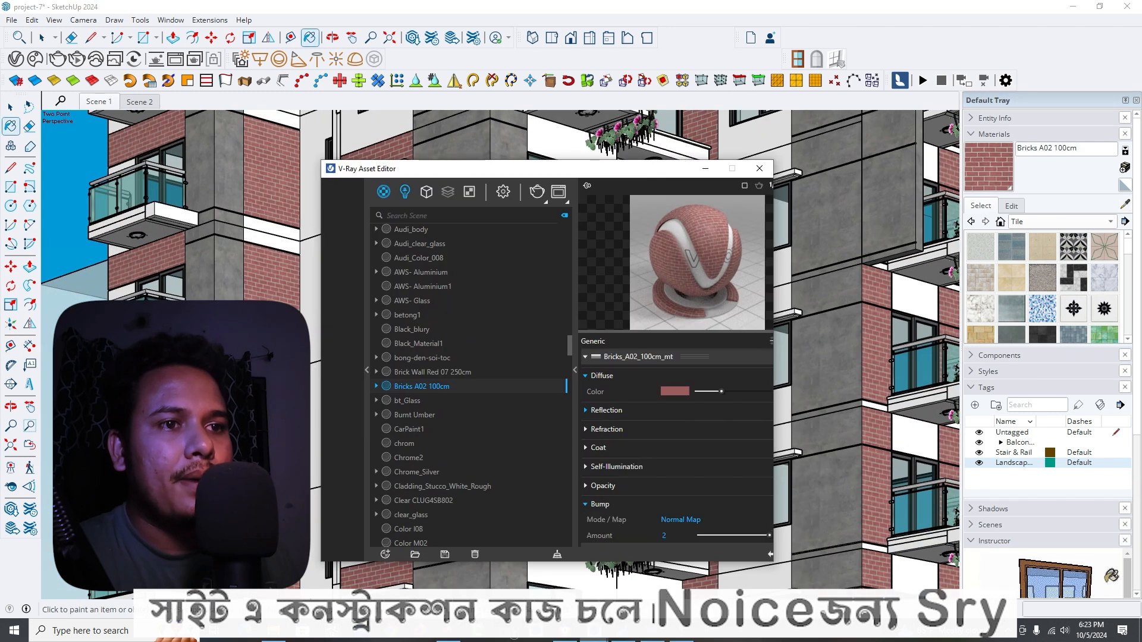
{"action": "scroll", "coordinate": [619, 504], "scroll_direction": "down", "scroll_amount": 2}
{"action": "left_click", "coordinate": [680, 485]}
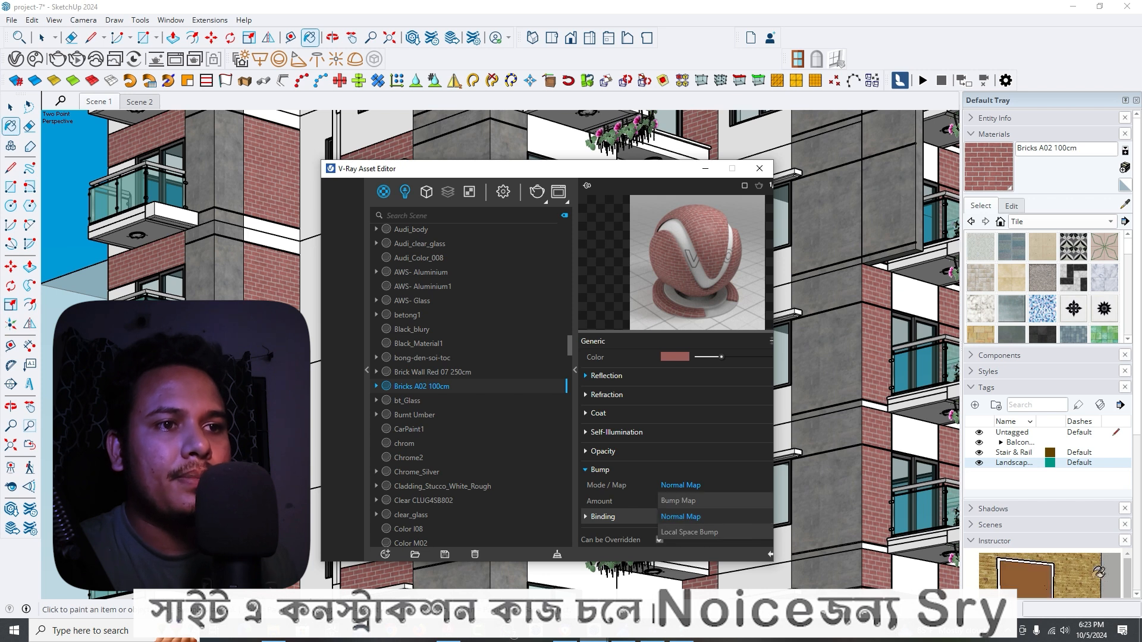
{"action": "left_click", "coordinate": [681, 517]}
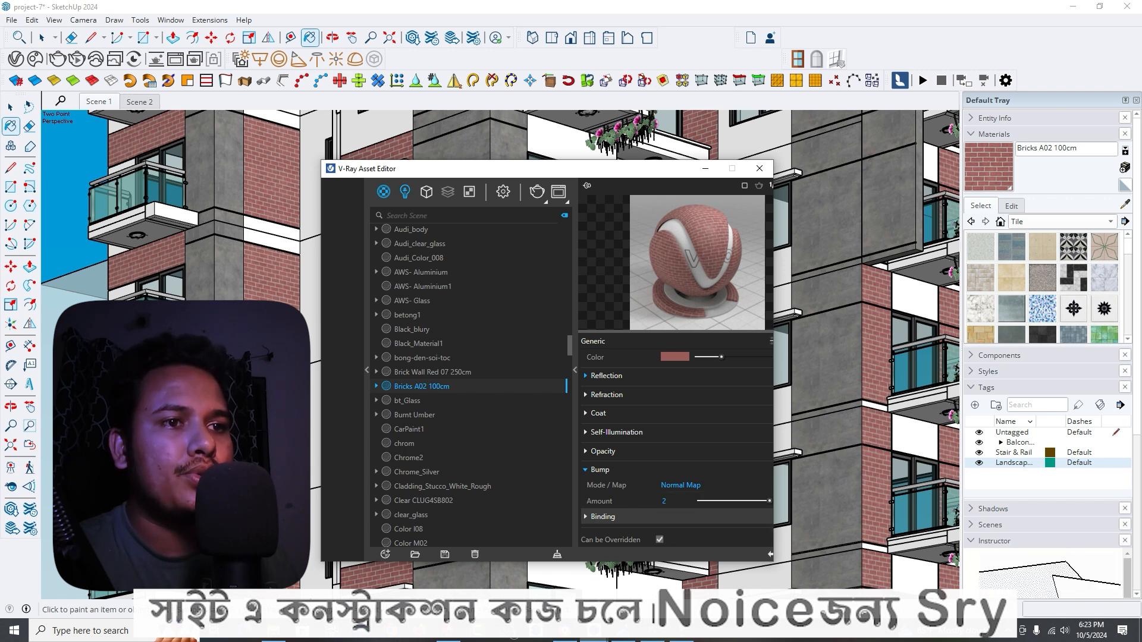
Step: Review the reflection and refraction settings of the brick material
{"action": "left_click", "coordinate": [606, 376]}
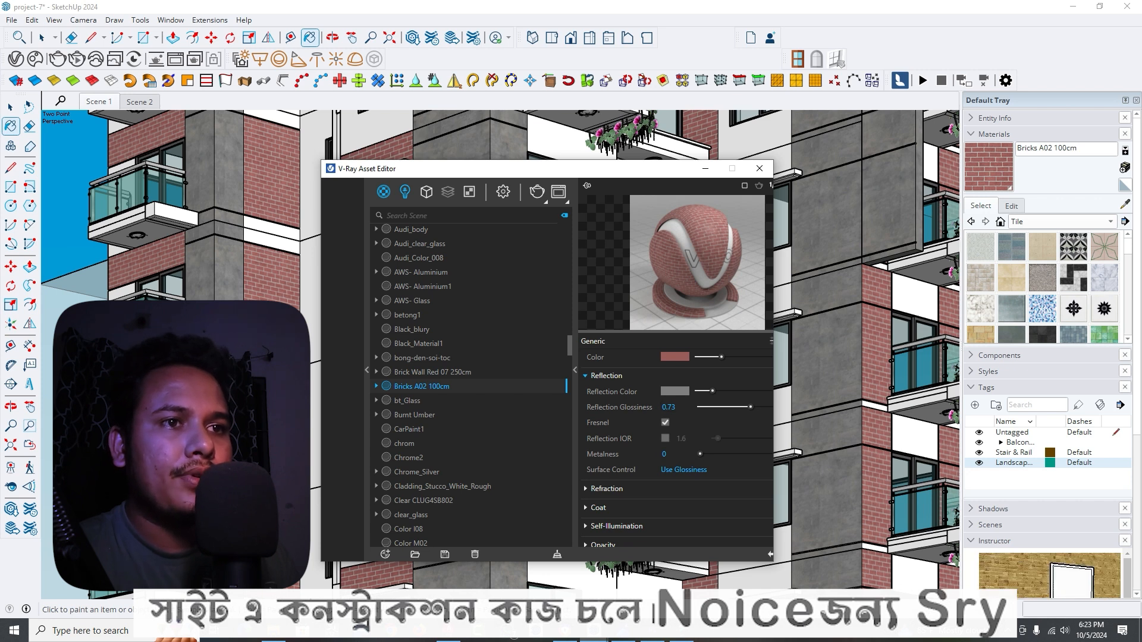
{"action": "left_click", "coordinate": [606, 376]}
{"action": "left_click", "coordinate": [606, 394]}
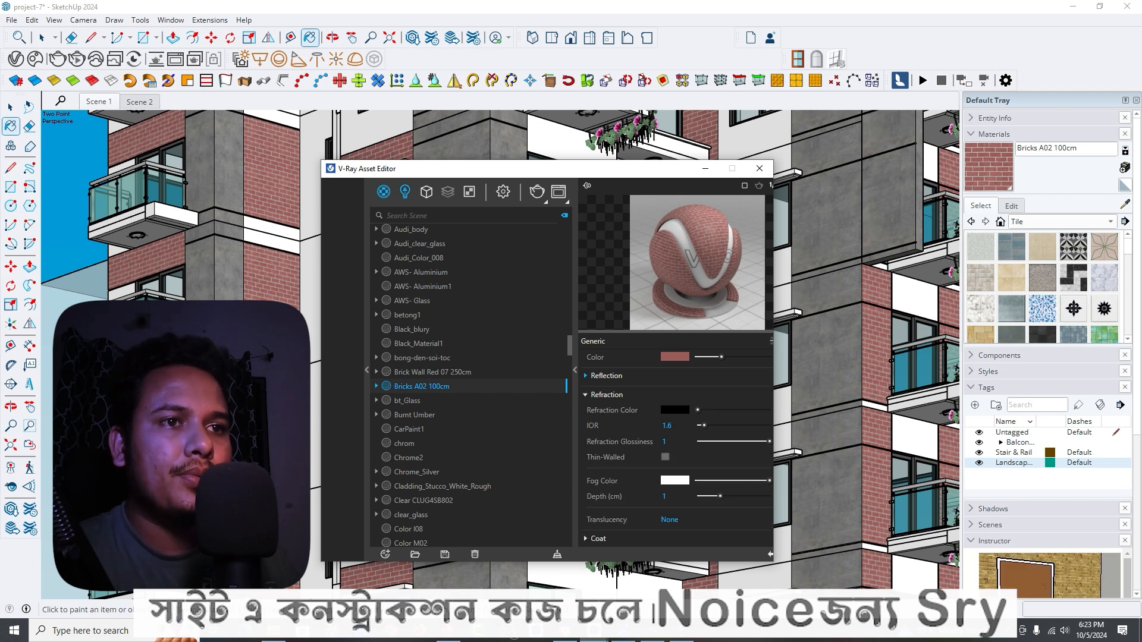
{"action": "left_click", "coordinate": [606, 395]}
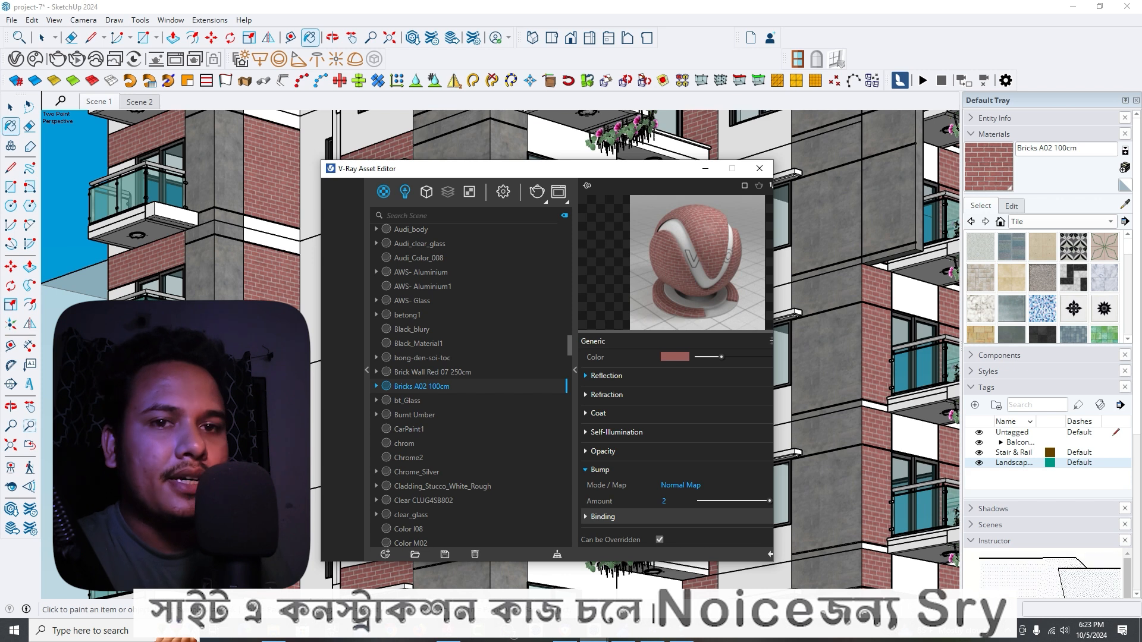
Step: Sample the concrete material from the column and review its reflection settings in the V-Ray Asset Editor
{"action": "left_click_drag", "start_coordinate": [527, 169], "coordinate": [520, 351]}
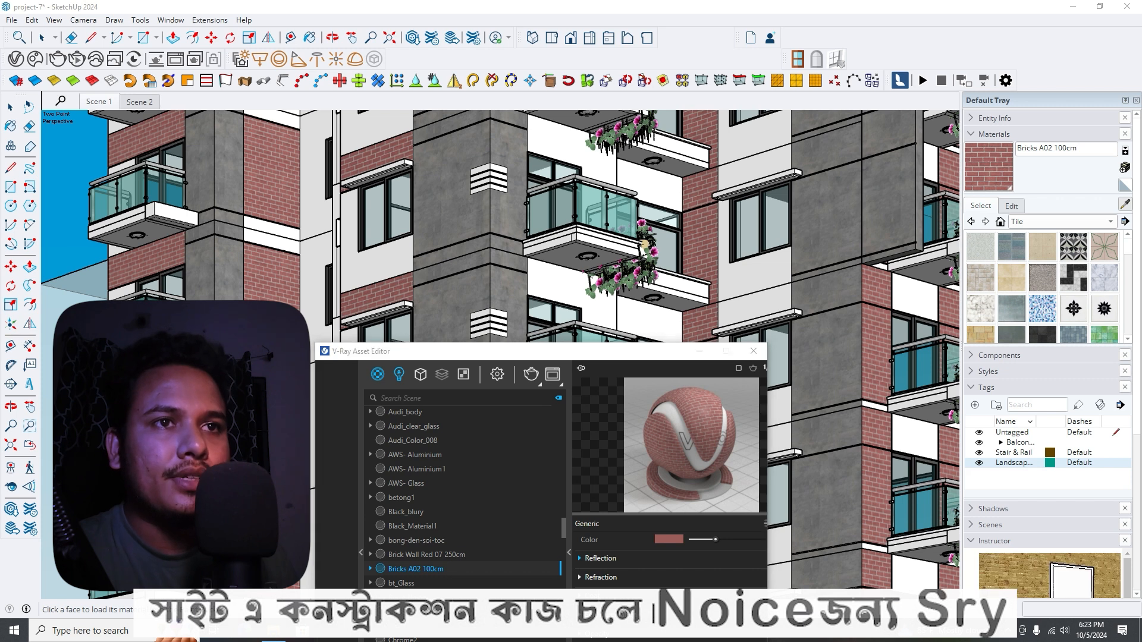
{"action": "left_click", "coordinate": [451, 221]}
{"action": "left_click_drag", "start_coordinate": [600, 352], "coordinate": [557, 191]}
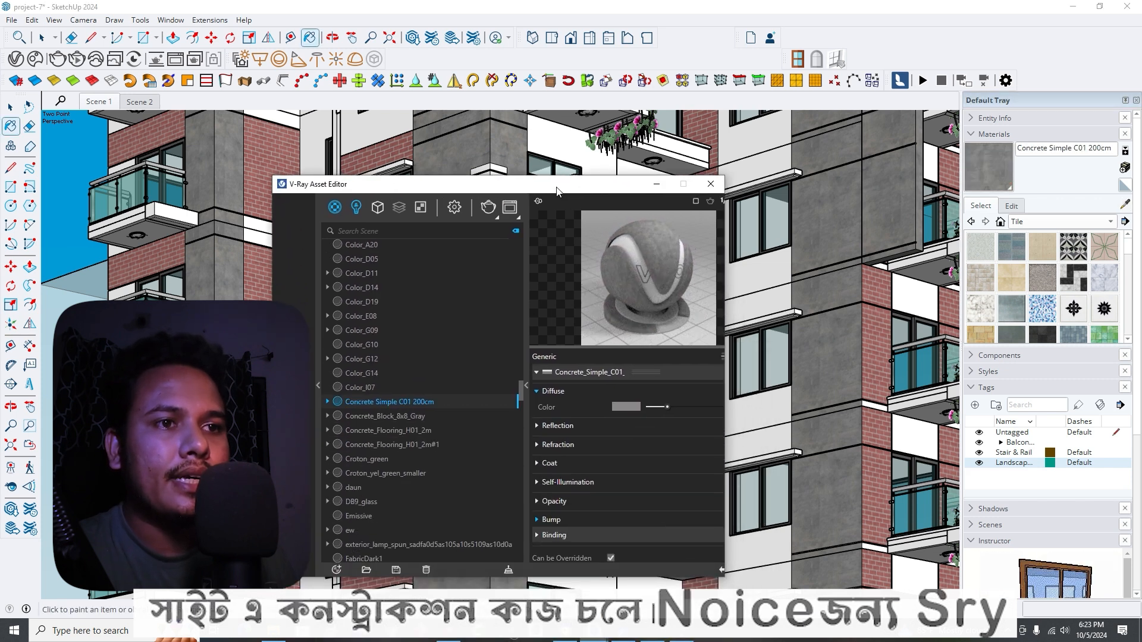
{"action": "left_click", "coordinate": [558, 426]}
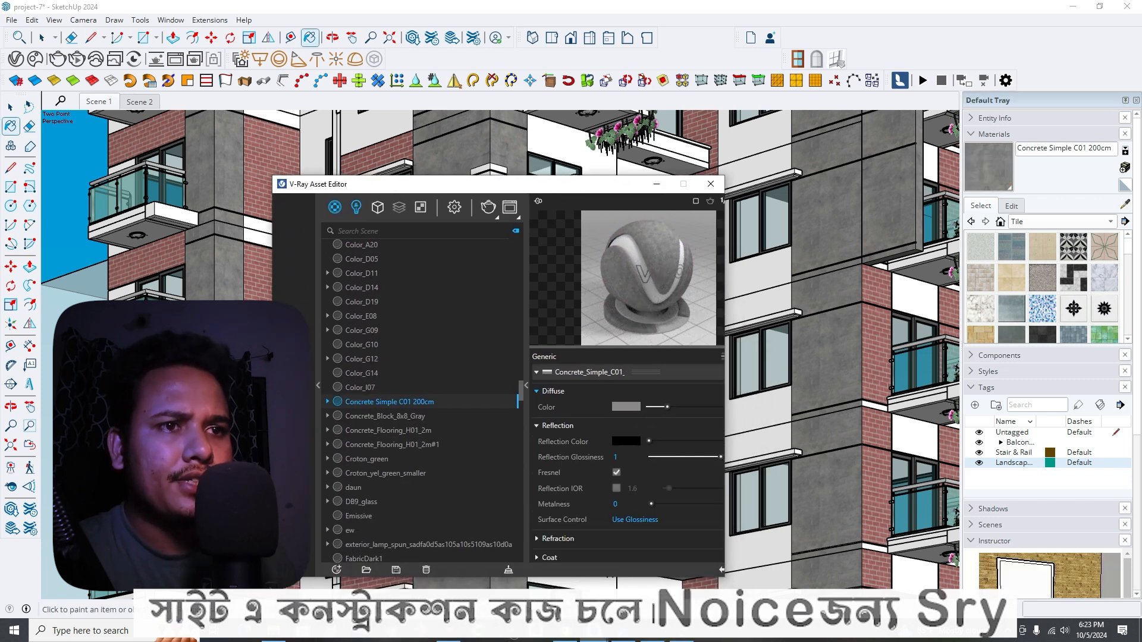
{"action": "scroll", "coordinate": [627, 464], "scroll_direction": "down", "scroll_amount": 2}
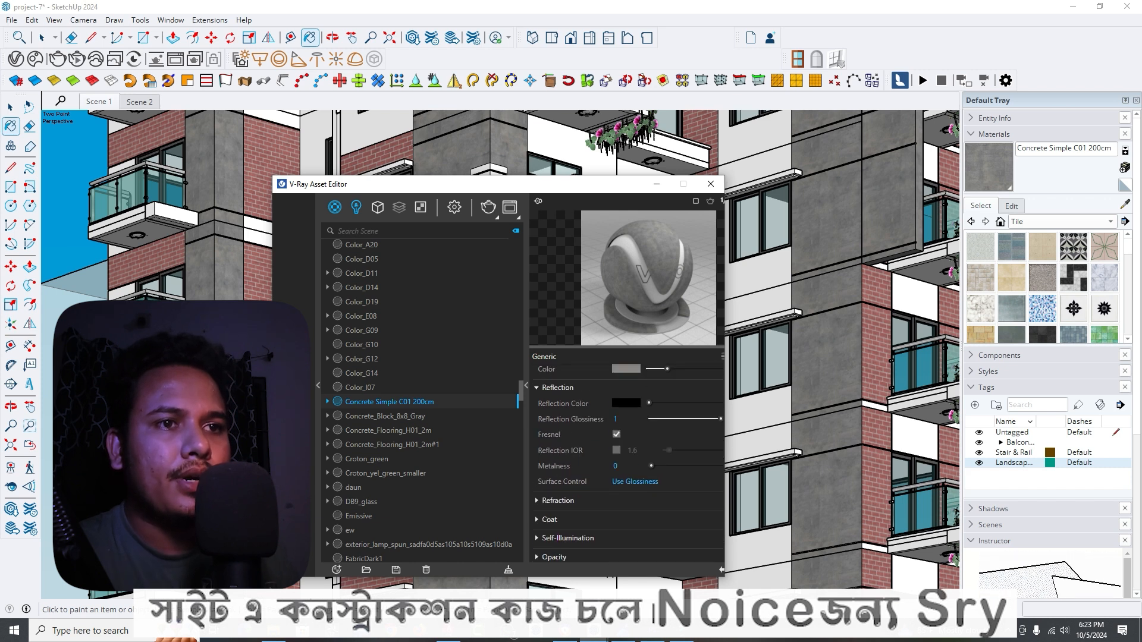
{"action": "left_click", "coordinate": [557, 388]}
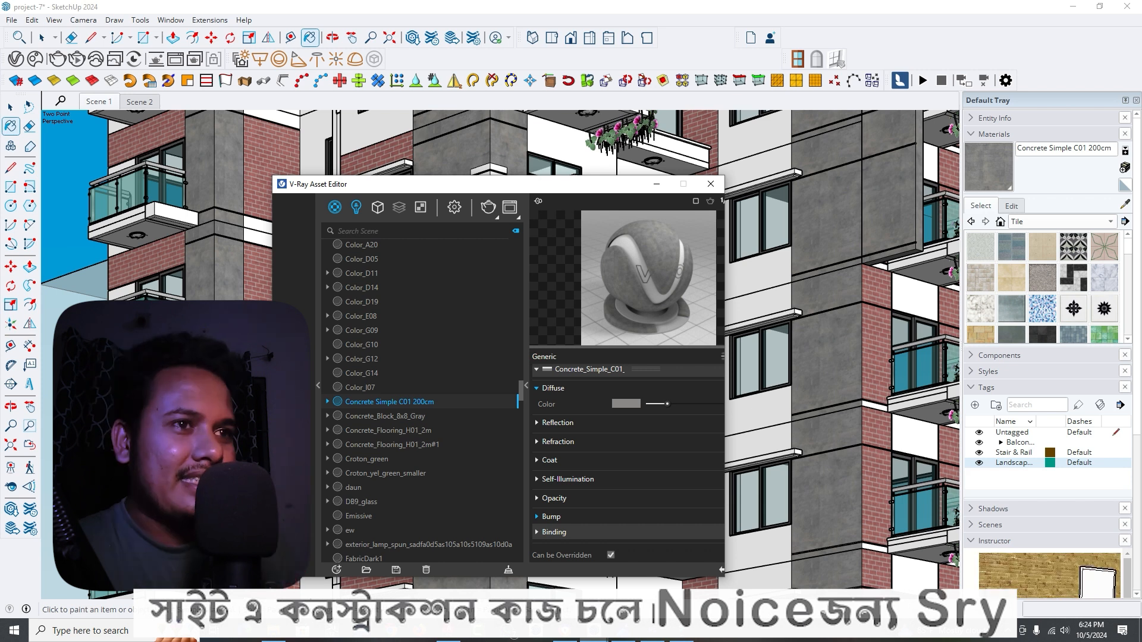
{"action": "left_click", "coordinate": [656, 184]}
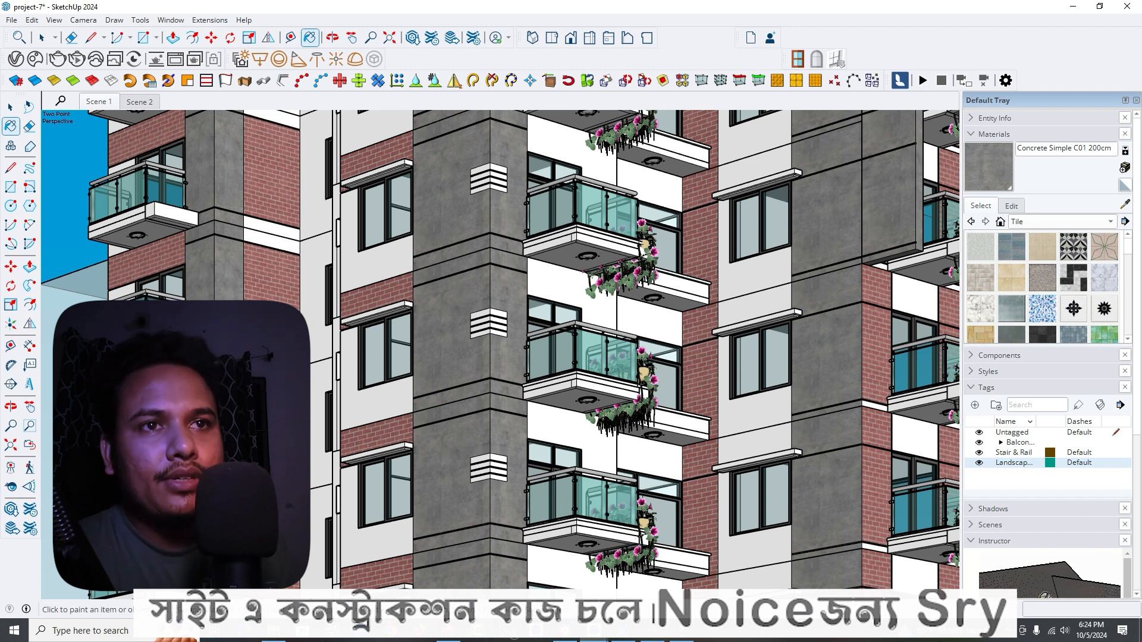
Step: Examine the balconies, hanging planters and windows on the middle floors from several close angles
{"action": "middle_click_drag", "start_coordinate": [660, 277], "coordinate": [496, 284]}
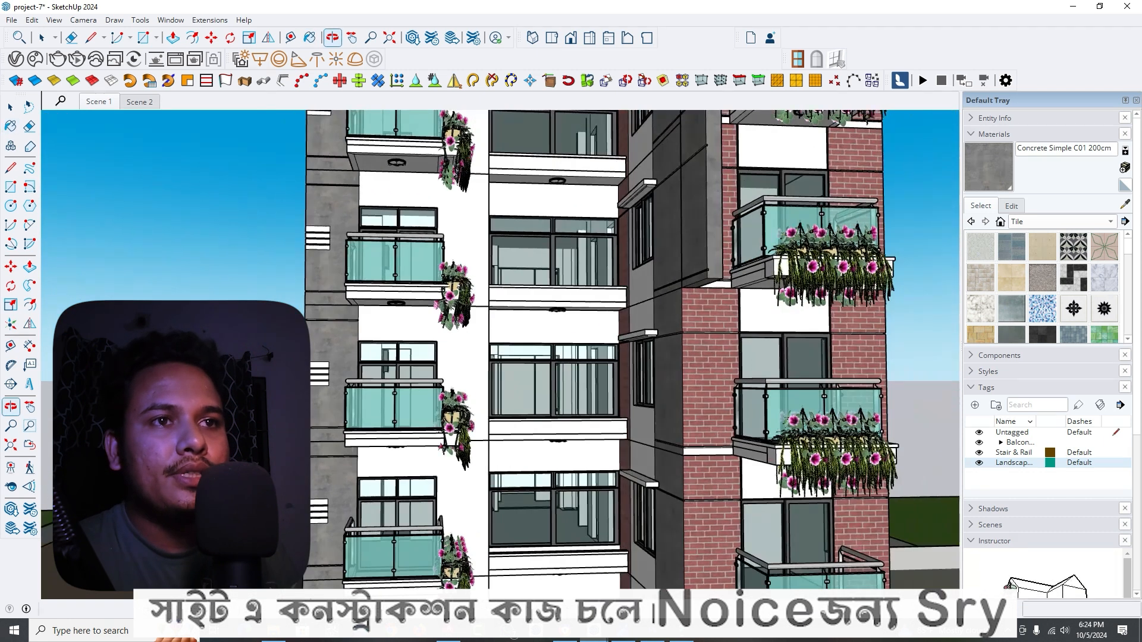
{"action": "scroll", "coordinate": [497, 285], "scroll_direction": "up", "scroll_amount": 3}
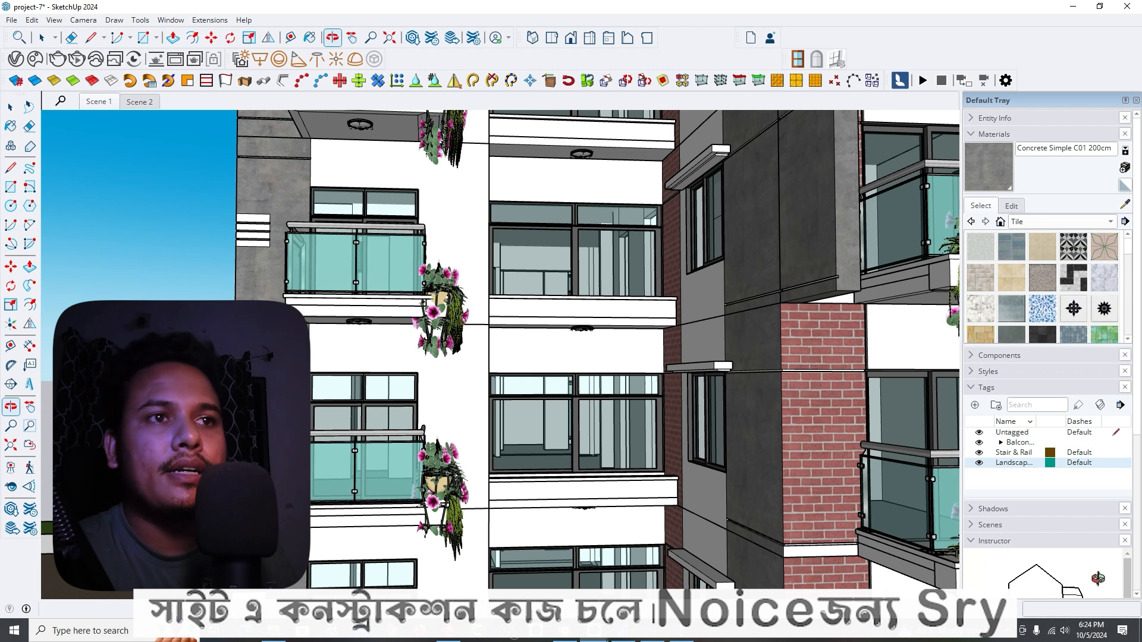
{"action": "scroll", "coordinate": [625, 277], "scroll_direction": "down", "scroll_amount": 2}
{"action": "middle_click_drag", "start_coordinate": [624, 277], "coordinate": [704, 261]}
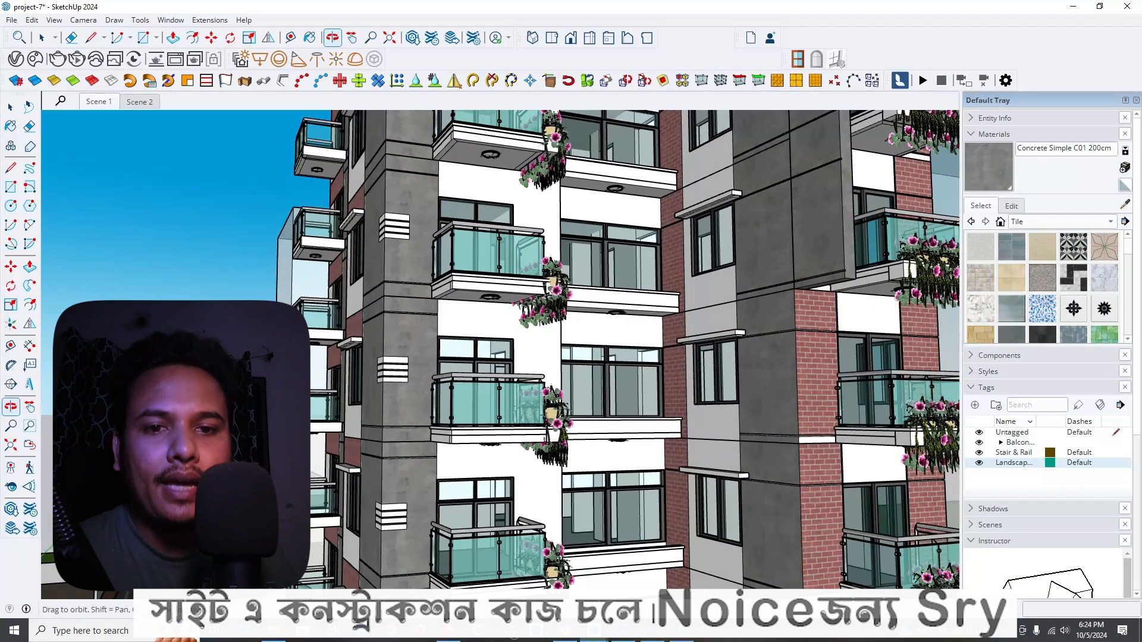
{"action": "scroll", "coordinate": [476, 417], "scroll_direction": "up", "scroll_amount": 4}
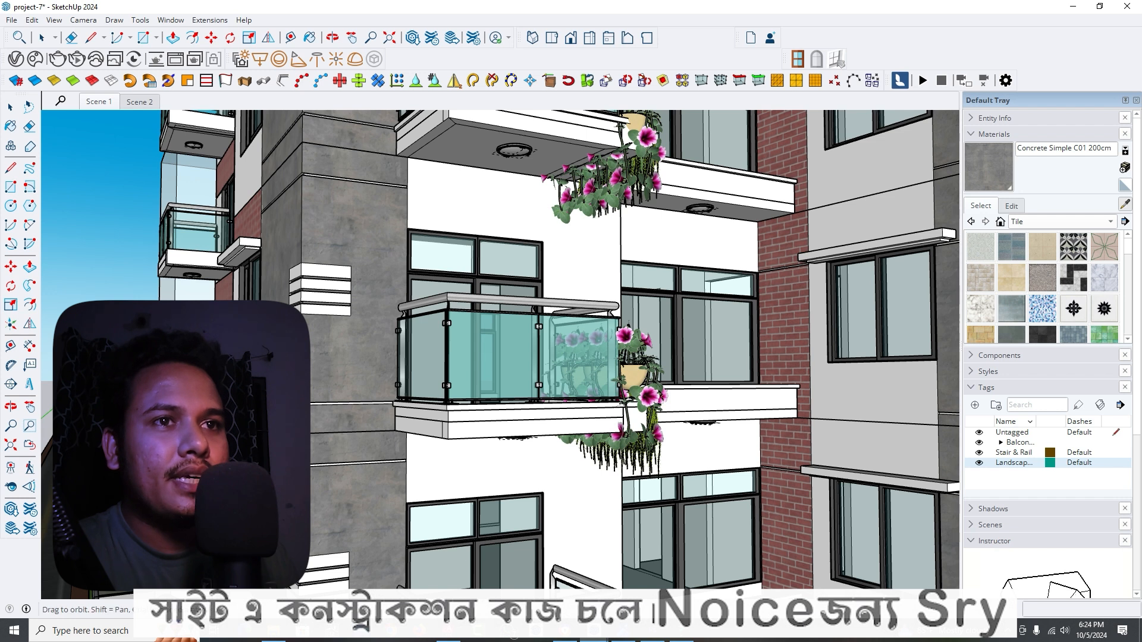
{"action": "middle_click_drag", "start_coordinate": [333, 309], "coordinate": [476, 307]}
{"action": "scroll", "coordinate": [475, 306], "scroll_direction": "down", "scroll_amount": 1}
{"action": "scroll", "coordinate": [230, 299], "scroll_direction": "up", "scroll_amount": 5}
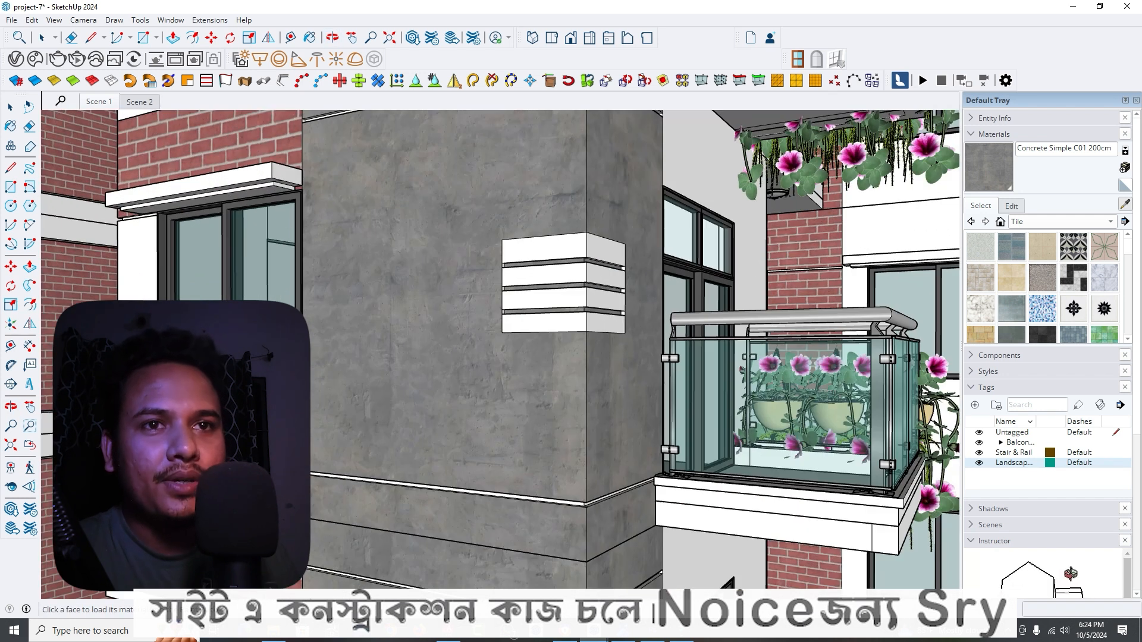
Step: Sample the window glass material and review its reflection and refraction settings in the V-Ray Asset Editor
{"action": "left_click", "coordinate": [237, 300]}
{"action": "left_click", "coordinate": [16, 59]}
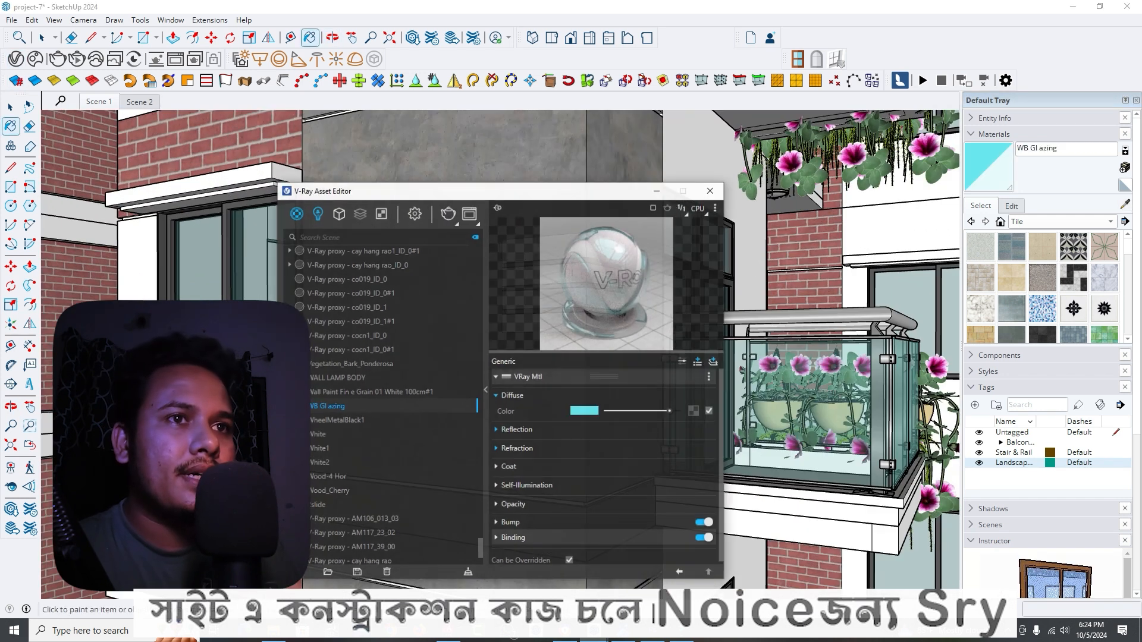
{"action": "left_click_drag", "start_coordinate": [521, 187], "coordinate": [541, 165]}
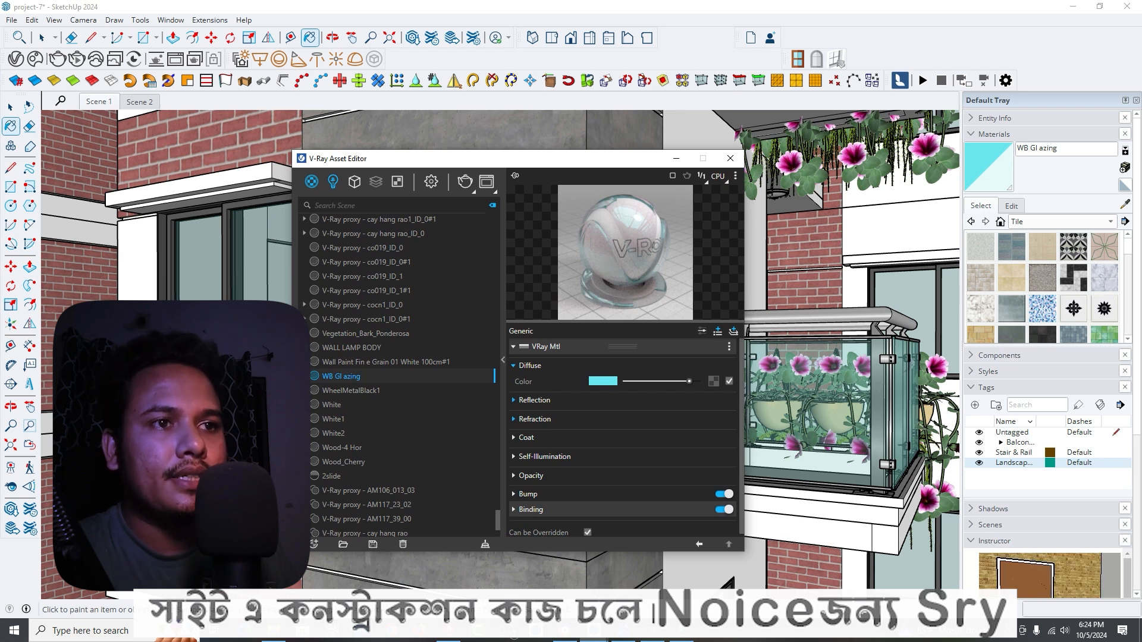
{"action": "left_click", "coordinate": [534, 400]}
{"action": "left_click", "coordinate": [534, 400]}
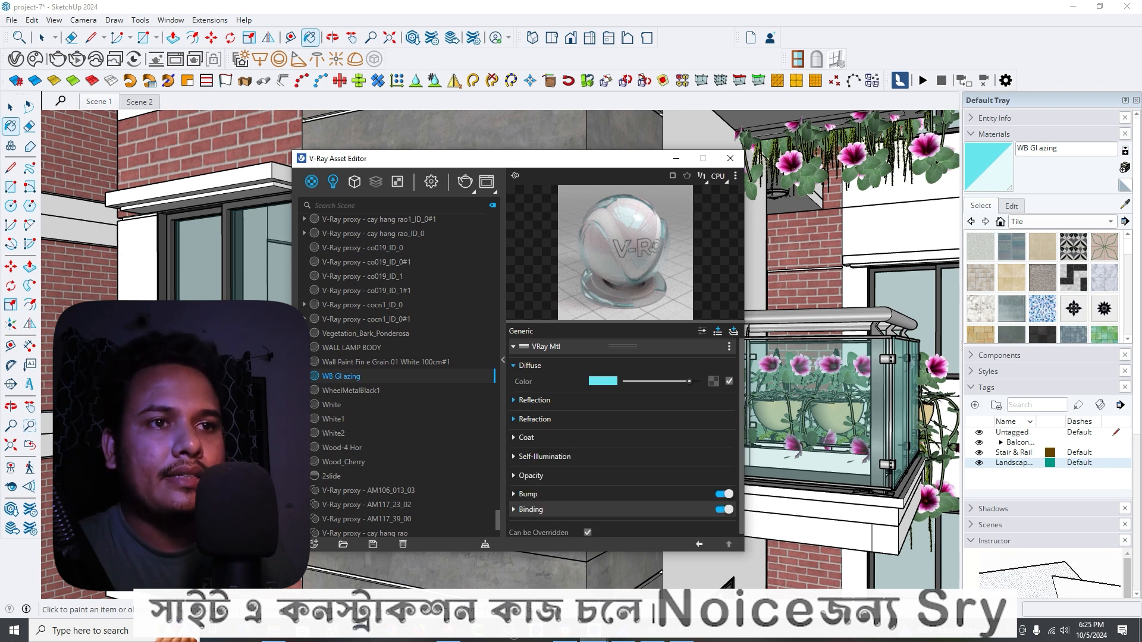
{"action": "left_click", "coordinate": [534, 419]}
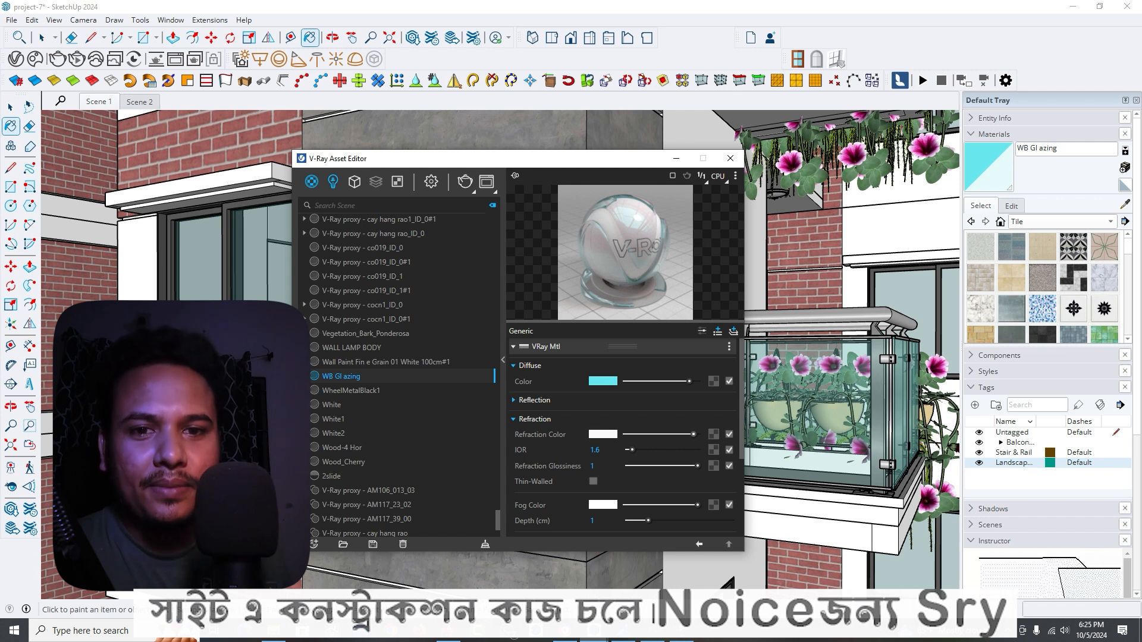
Step: Sample the balcony railing's green glass material and review its reflection and refraction settings
{"action": "left_click_drag", "start_coordinate": [620, 165], "coordinate": [538, 390]}
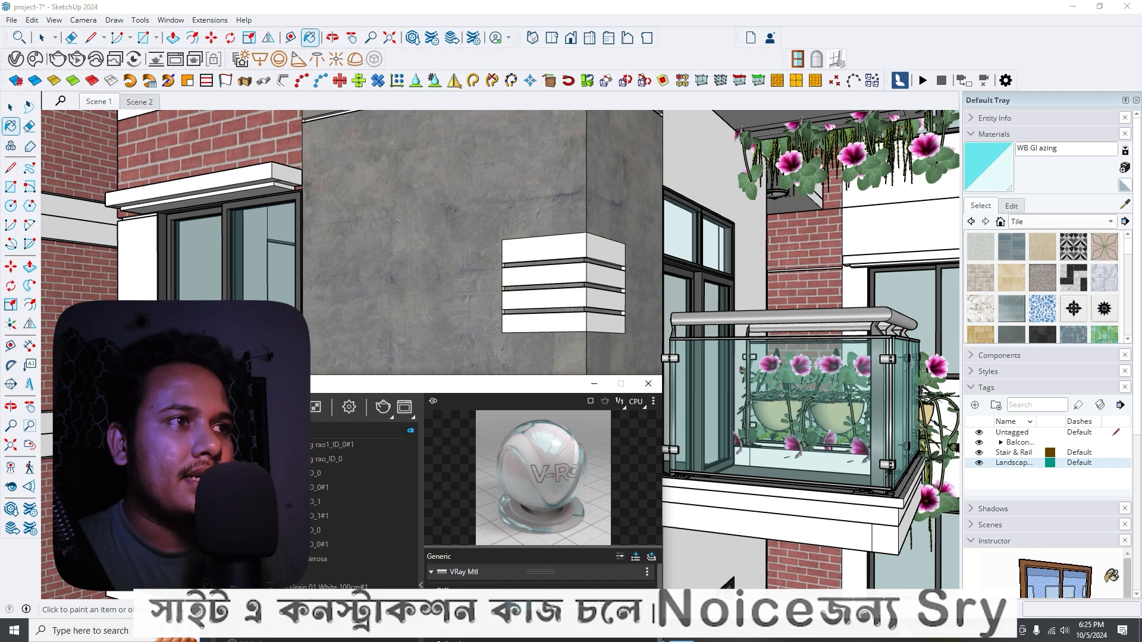
{"action": "left_click", "coordinate": [1125, 205]}
{"action": "left_click", "coordinate": [818, 405]}
{"action": "left_click_drag", "start_coordinate": [481, 385], "coordinate": [467, 209]}
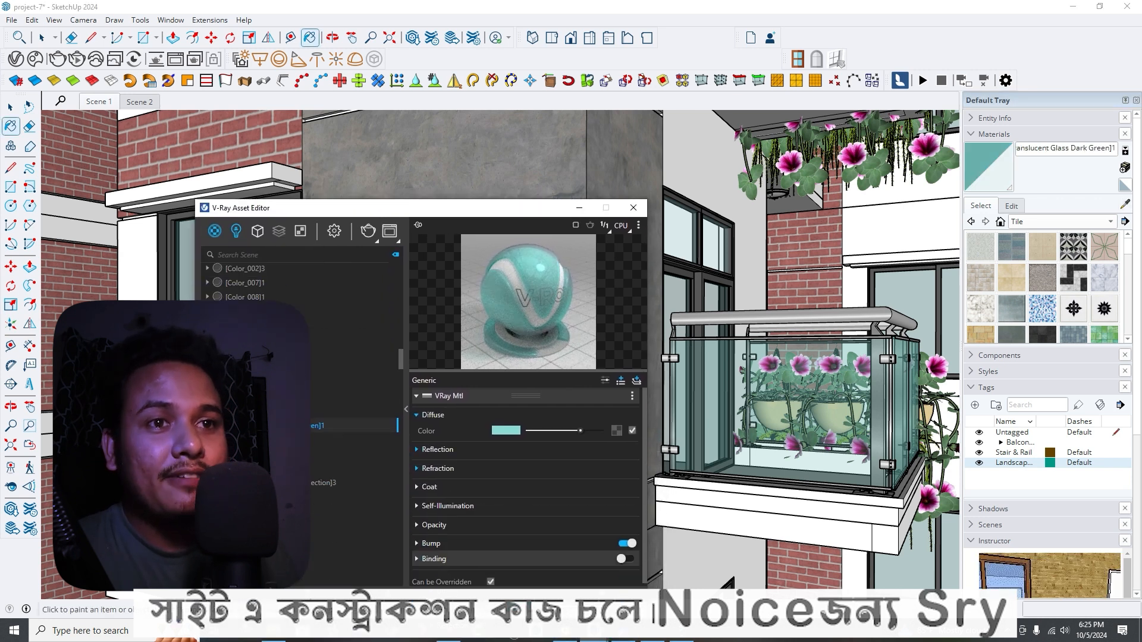
{"action": "left_click", "coordinate": [437, 449]}
{"action": "left_click", "coordinate": [437, 450]}
{"action": "left_click", "coordinate": [438, 468]}
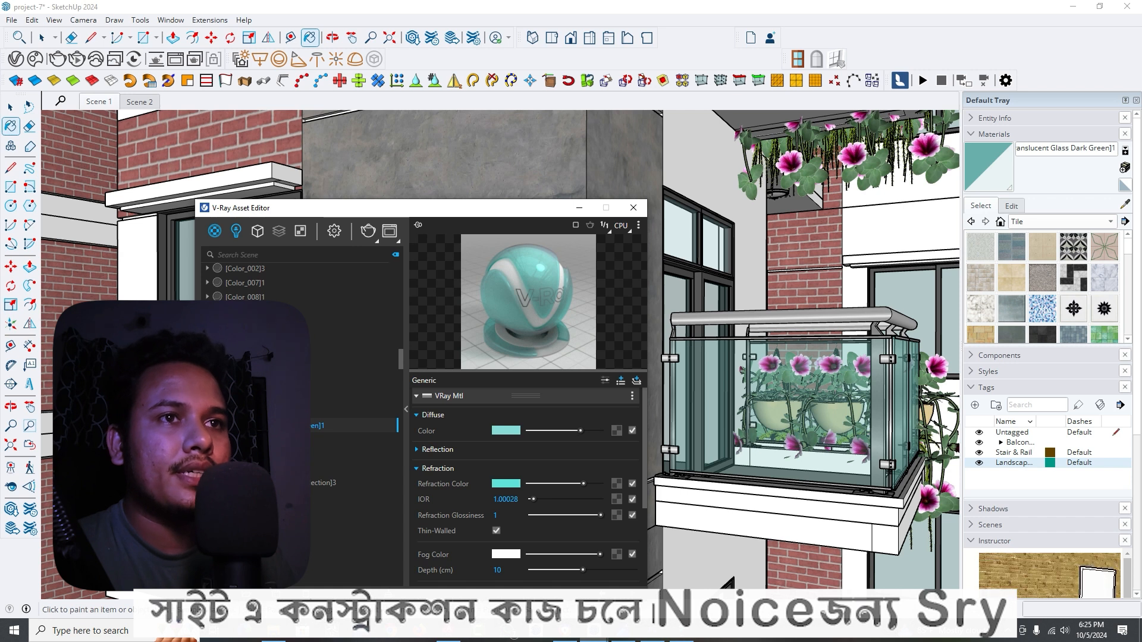
Step: Sample the glass of the window behind the balcony to show its V-Ray material
{"action": "left_click_drag", "start_coordinate": [417, 208], "coordinate": [471, 305]}
{"action": "left_click", "coordinate": [1124, 204]}
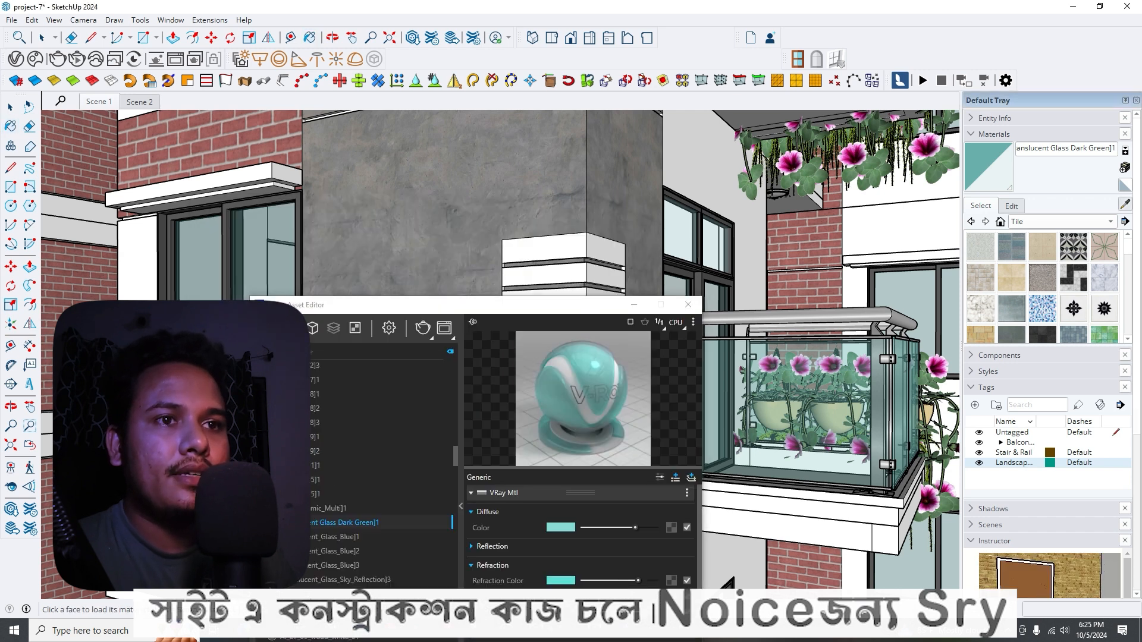
{"action": "left_click", "coordinate": [683, 237]}
{"action": "mouse_move", "coordinate": [542, 306]}
{"action": "left_mouse_down"}
{"action": "mouse_move", "coordinate": [532, 175]}
{"action": "mouse_move", "coordinate": [541, 322]}
{"action": "left_mouse_up"}
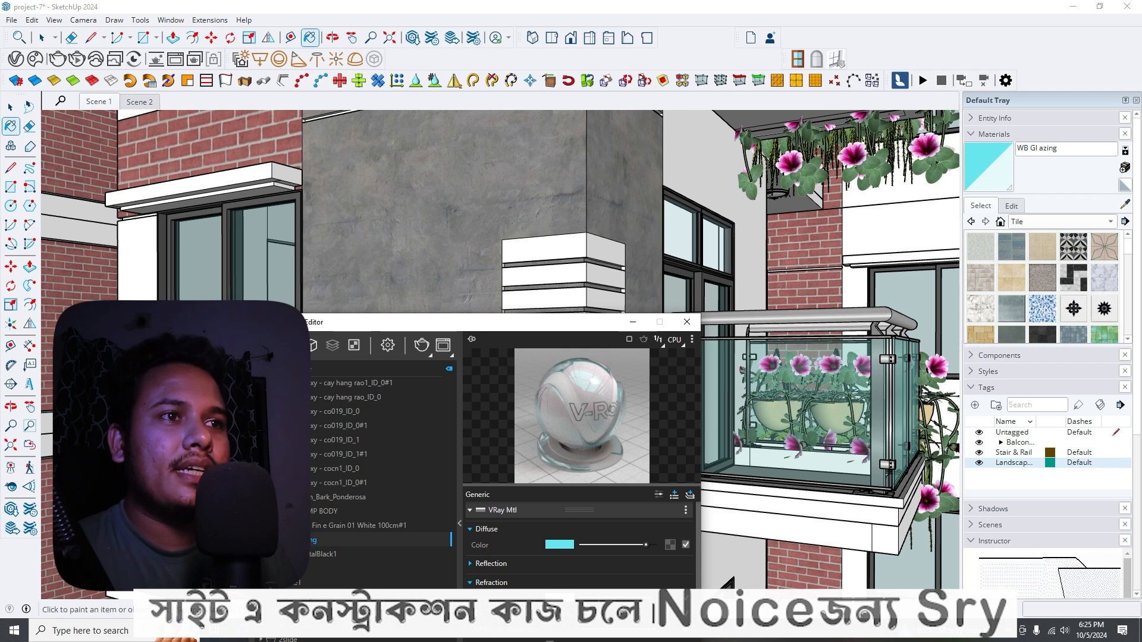
Step: Sample the white material of the column's decorative bands and display its V-Ray settings
{"action": "left_click", "coordinate": [1125, 204]}
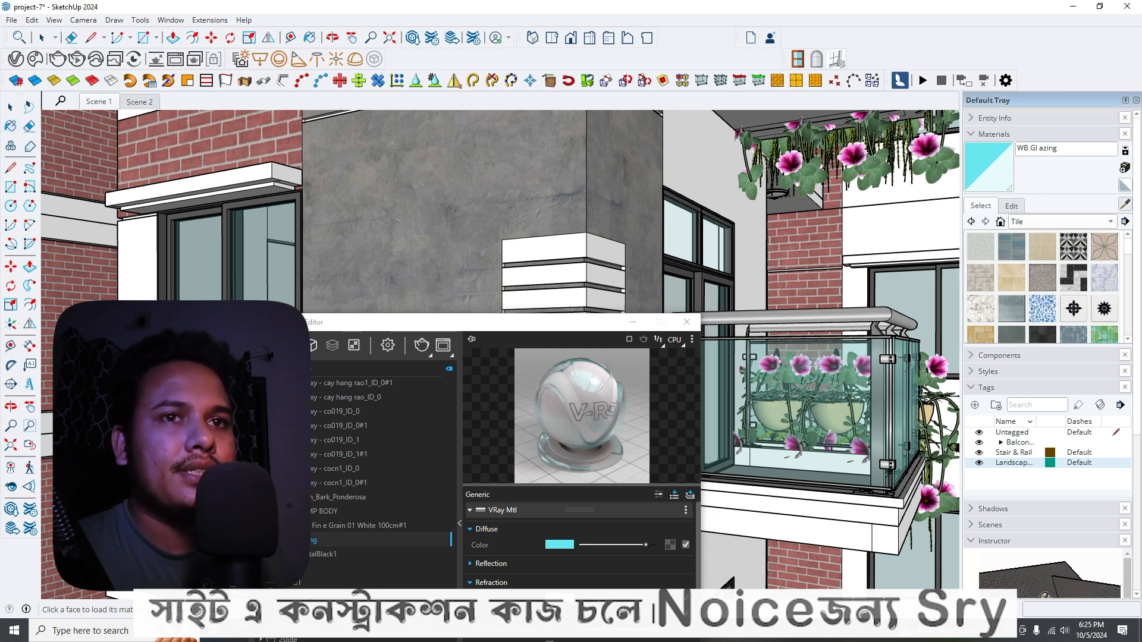
{"action": "left_click", "coordinate": [553, 252]}
{"action": "left_click_drag", "start_coordinate": [583, 323], "coordinate": [571, 177]}
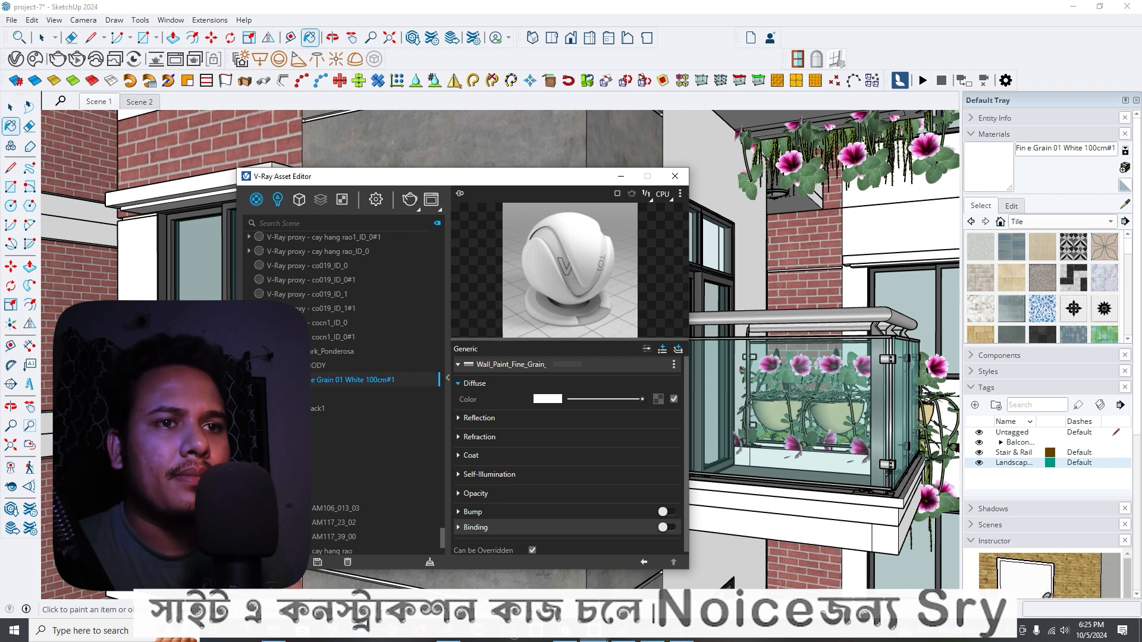
Step: Review the white wall paint's reflection, refraction and binding settings, and put the V-Ray Asset Editor away
{"action": "left_click", "coordinate": [479, 417]}
{"action": "left_click", "coordinate": [479, 530]}
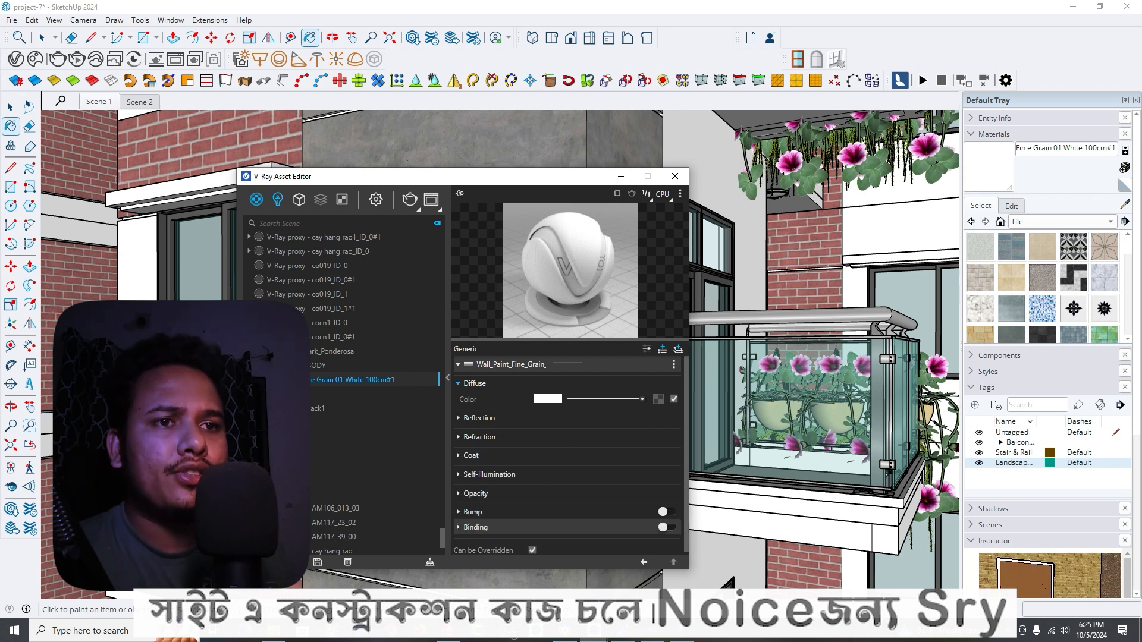
{"action": "left_click", "coordinate": [479, 436]}
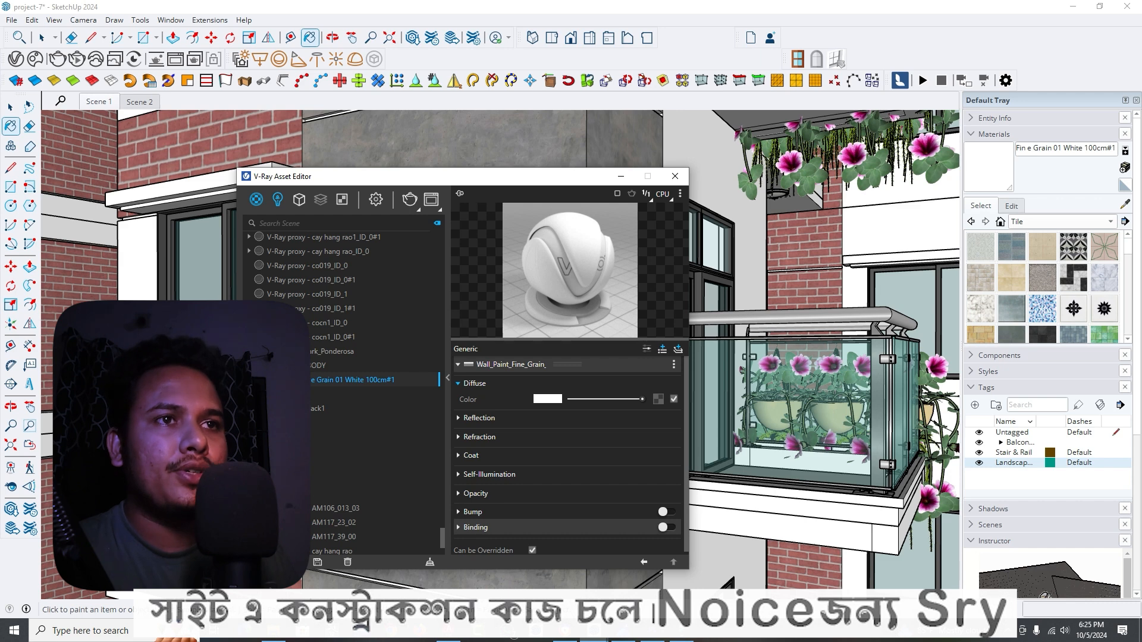
{"action": "left_click", "coordinate": [621, 176]}
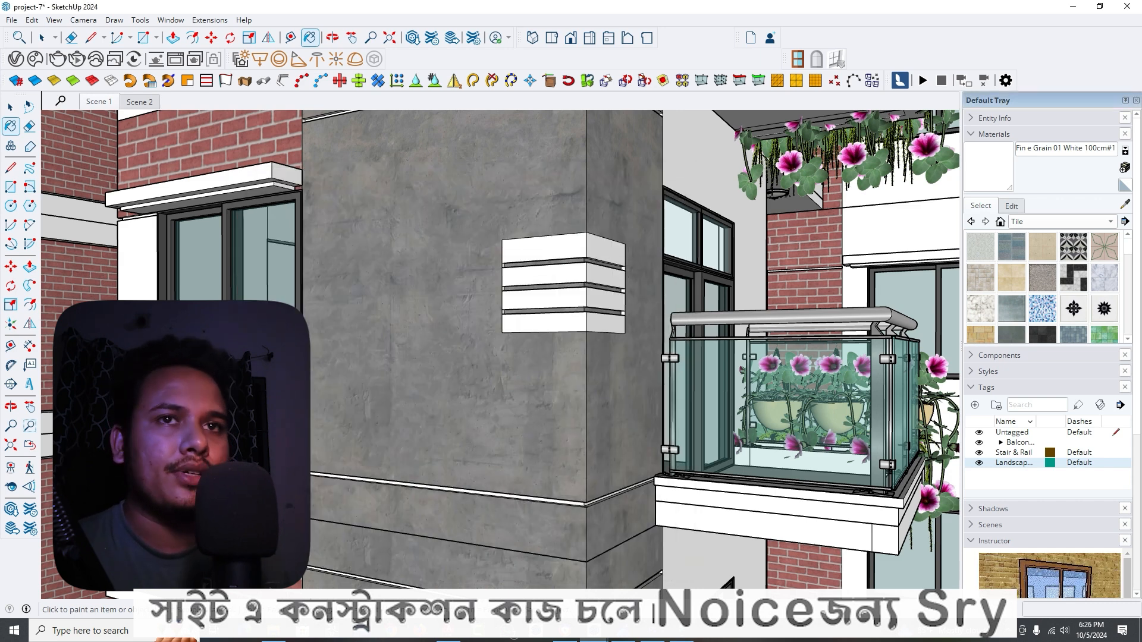
Step: Examine the balconies, windows and concrete columns from below, and return to the full view of the tower
{"action": "scroll", "coordinate": [499, 351], "scroll_direction": "down", "scroll_amount": 5}
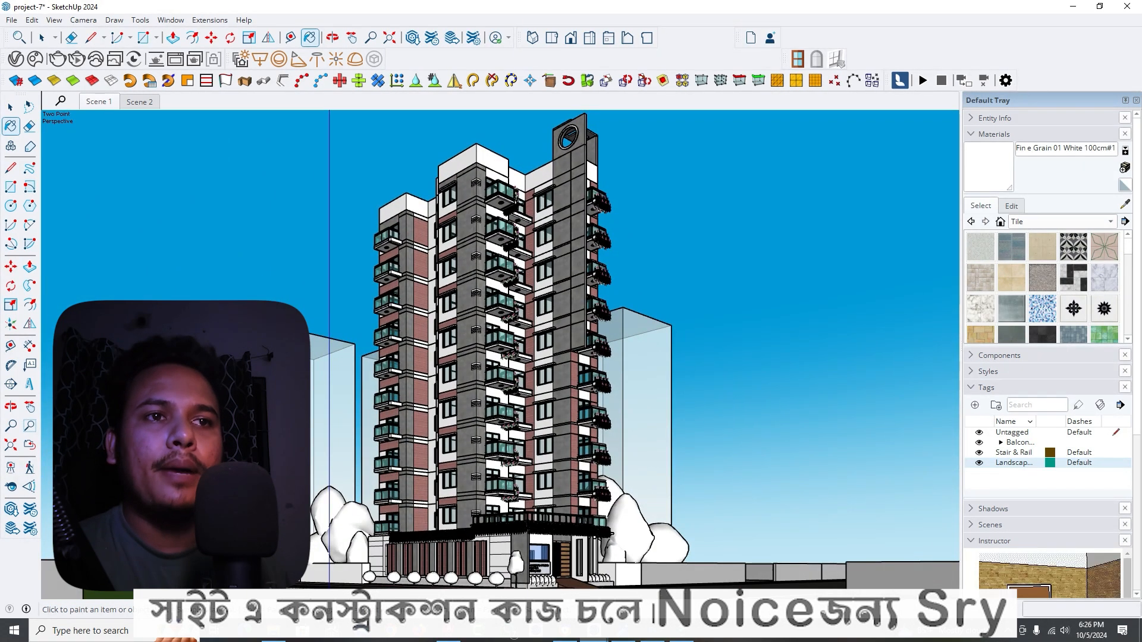
{"action": "key", "text": "space"}
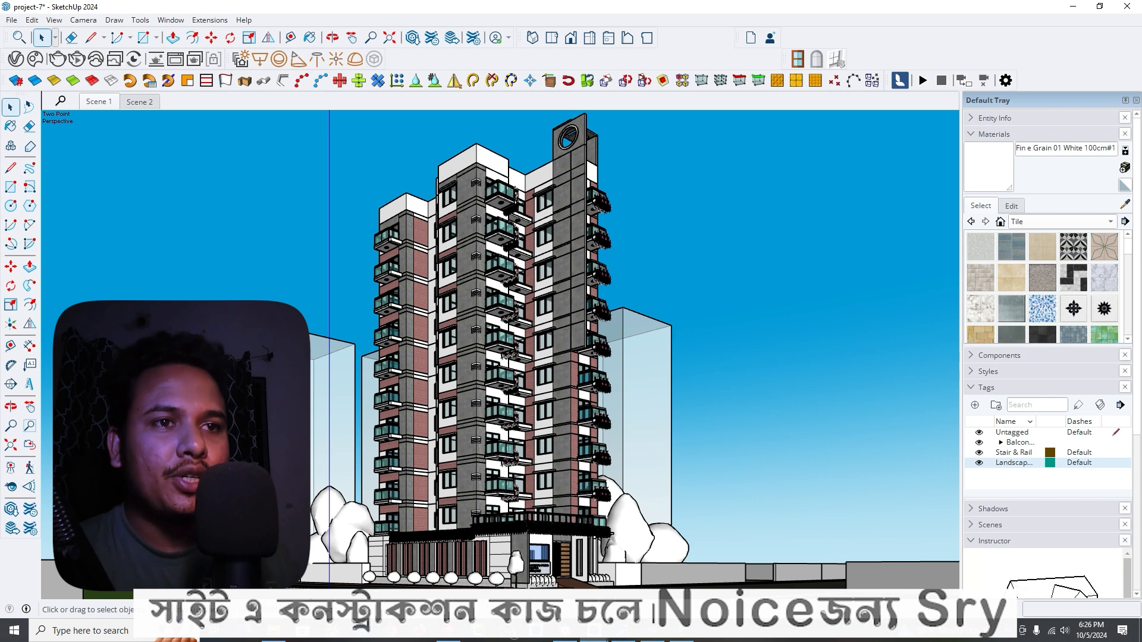
{"action": "scroll", "coordinate": [517, 345], "scroll_direction": "up", "scroll_amount": 5}
{"action": "middle_click_drag", "start_coordinate": [518, 345], "coordinate": [470, 336]}
{"action": "scroll", "coordinate": [594, 351], "scroll_direction": "up", "scroll_amount": 5}
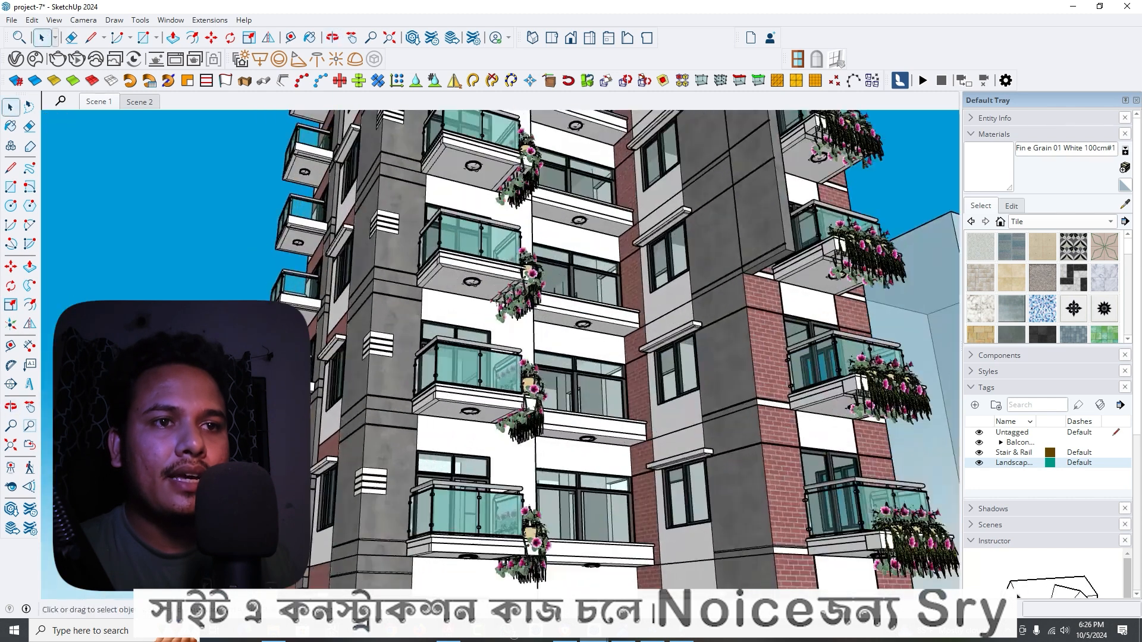
{"action": "key", "text": "space"}
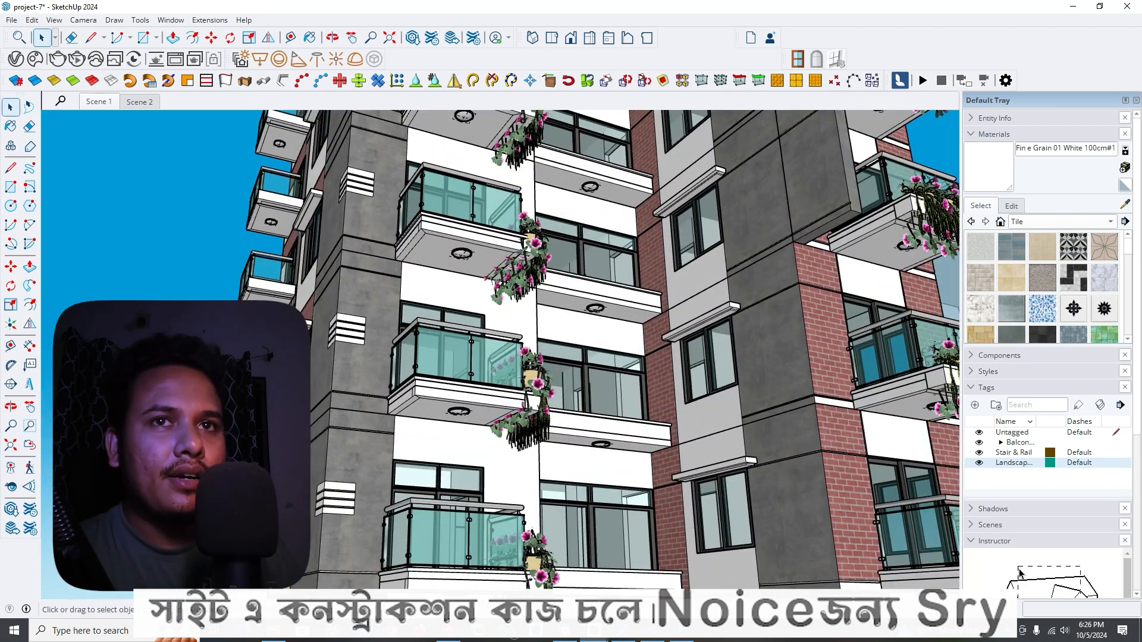
{"action": "scroll", "coordinate": [595, 350], "scroll_direction": "down", "scroll_amount": 10}
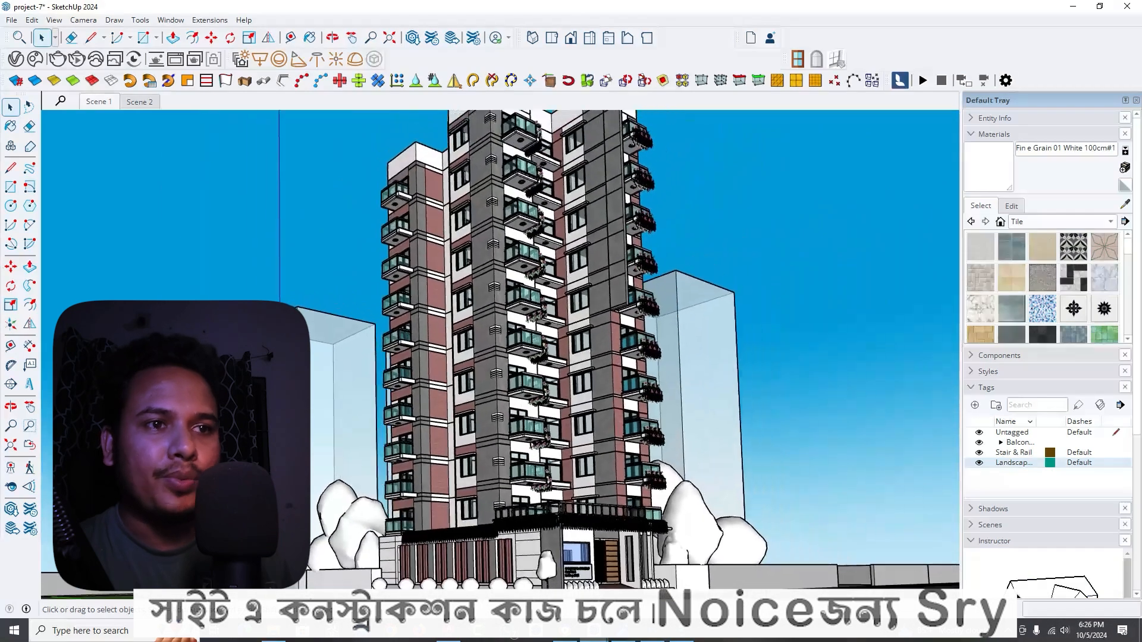
{"action": "key", "text": "p"}
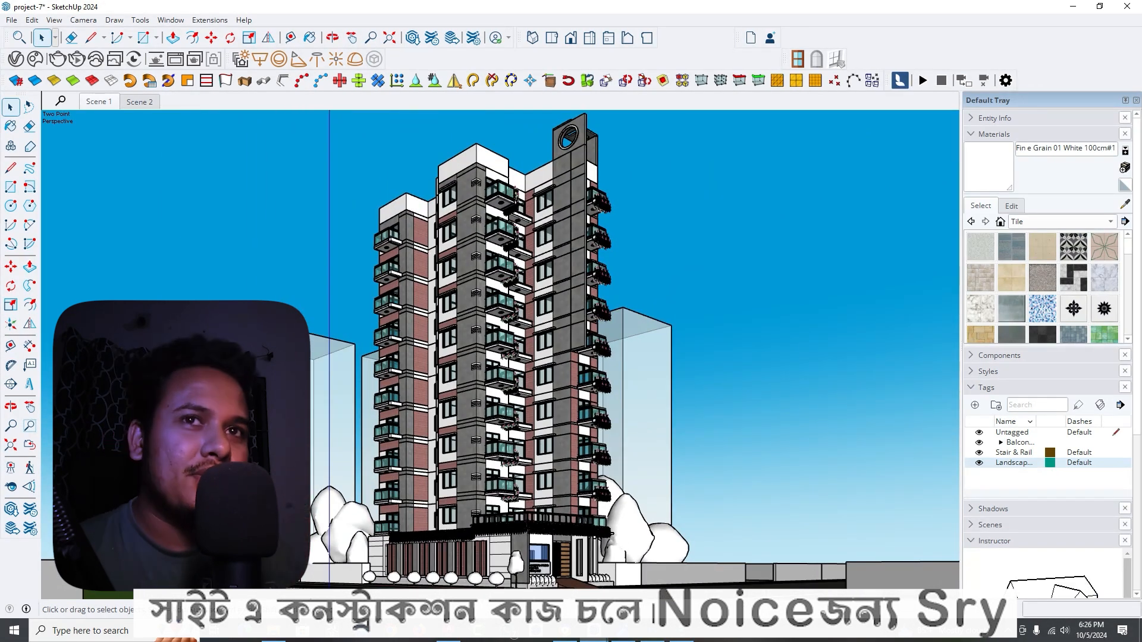
Step: Open the V-Ray render settings and review the camera type, exposure and white balance options
{"action": "left_click", "coordinate": [16, 58]}
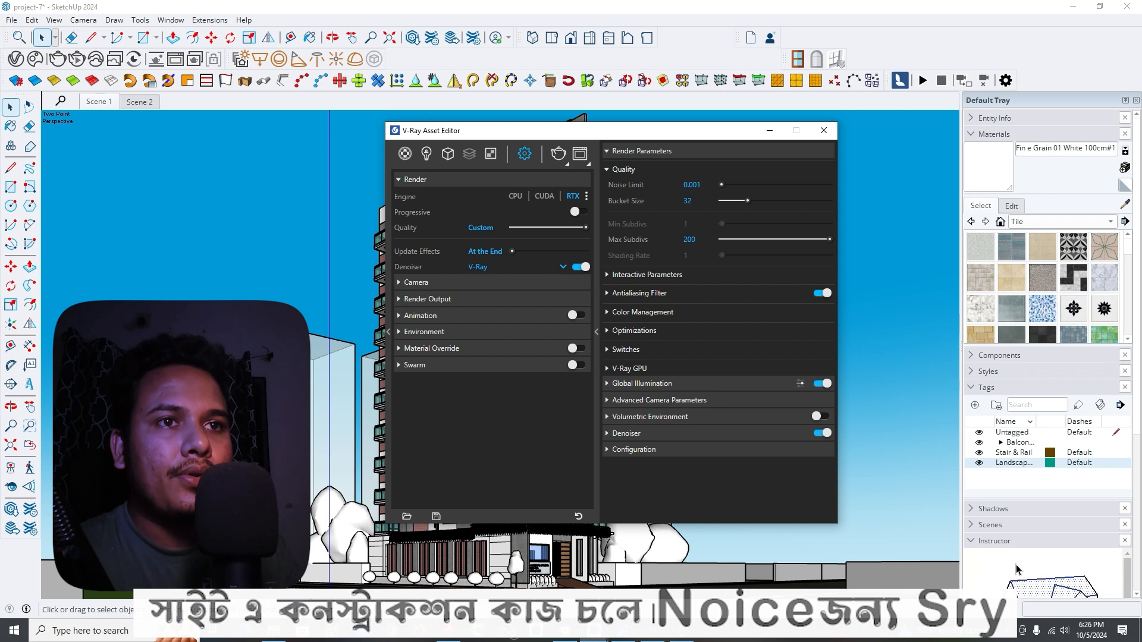
{"action": "left_click", "coordinate": [476, 282]}
{"action": "left_click", "coordinate": [476, 283]}
{"action": "left_click", "coordinate": [475, 283]}
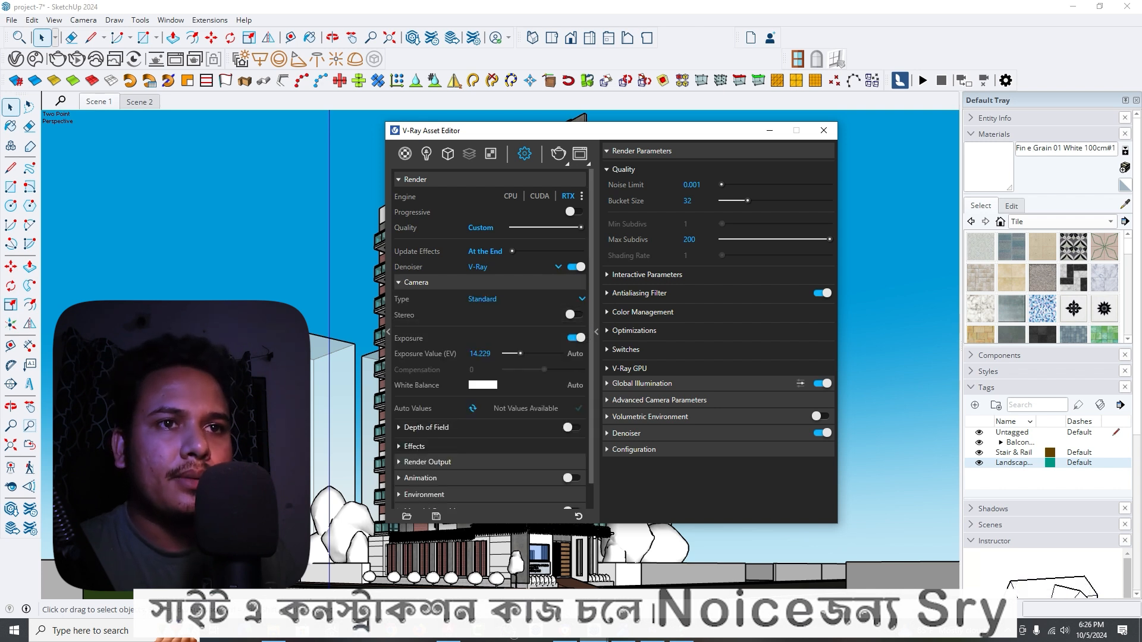
{"action": "left_click", "coordinate": [475, 282]}
Step: Review the render output's image width and height and its aspect ratio
{"action": "left_click", "coordinate": [475, 299]}
{"action": "left_click", "coordinate": [484, 332]}
{"action": "double_click", "coordinate": [484, 332]}
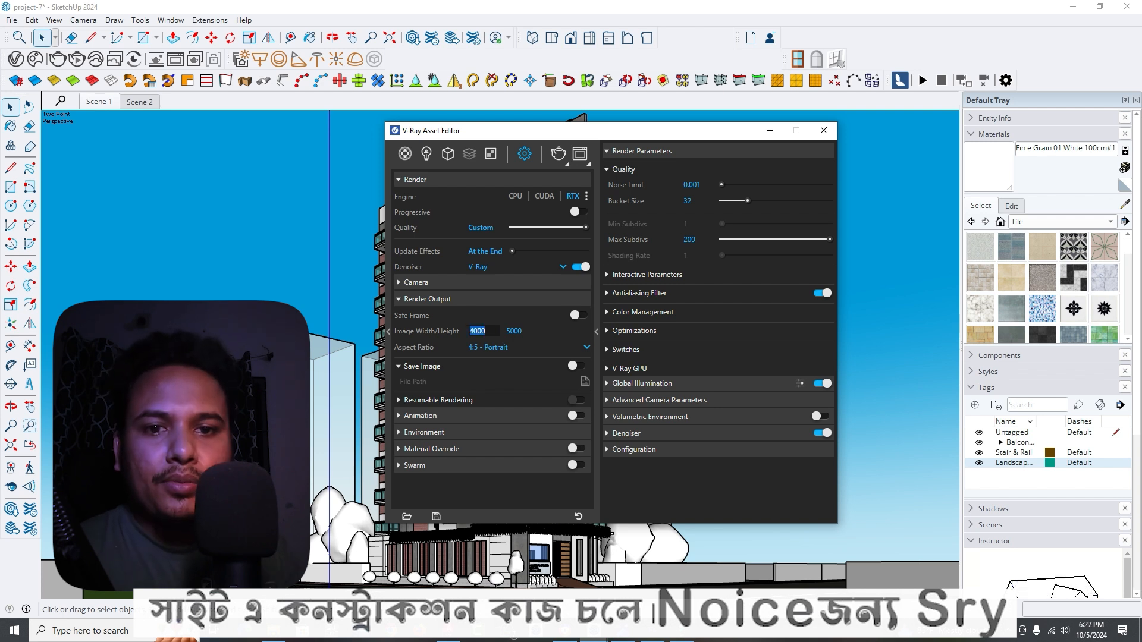
{"action": "key", "text": "Return"}
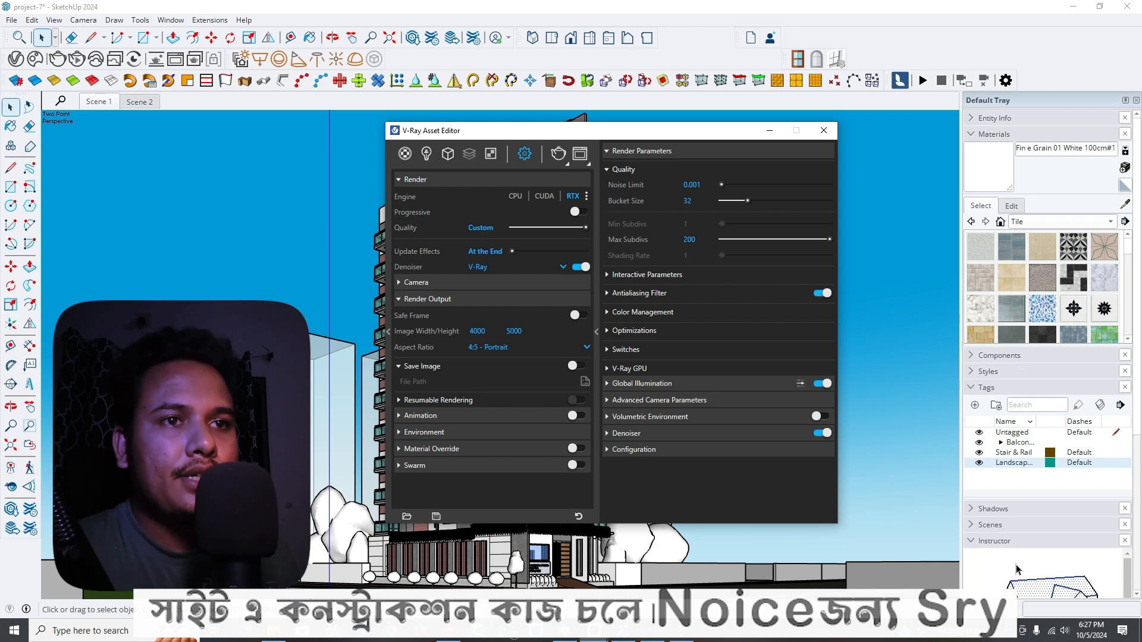
{"action": "left_click", "coordinate": [770, 130]}
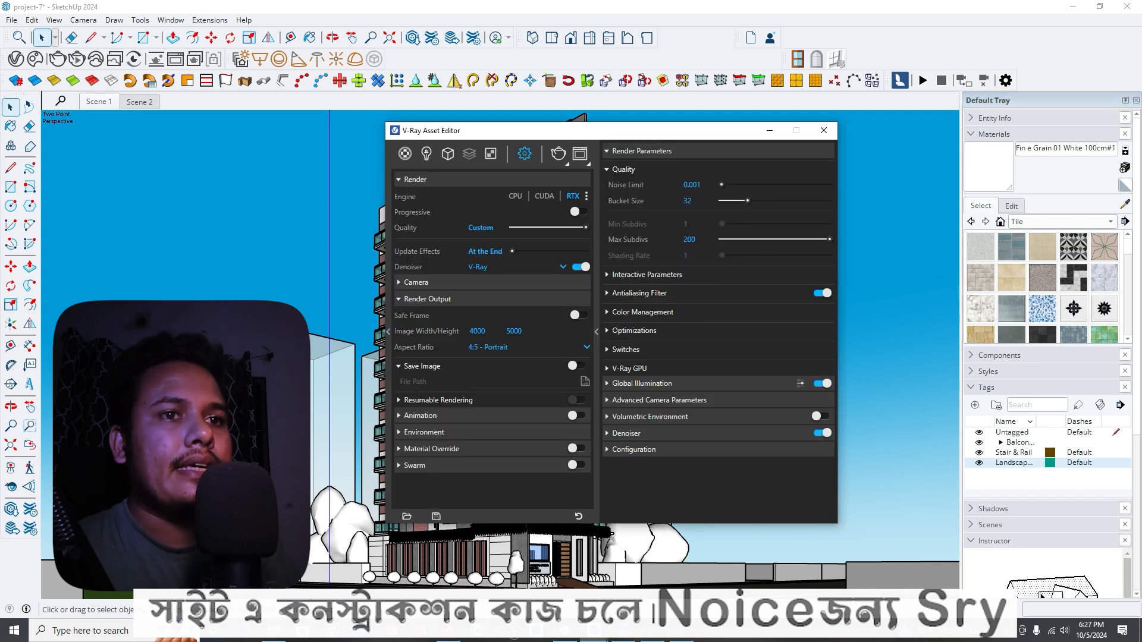
{"action": "left_click", "coordinate": [427, 299]}
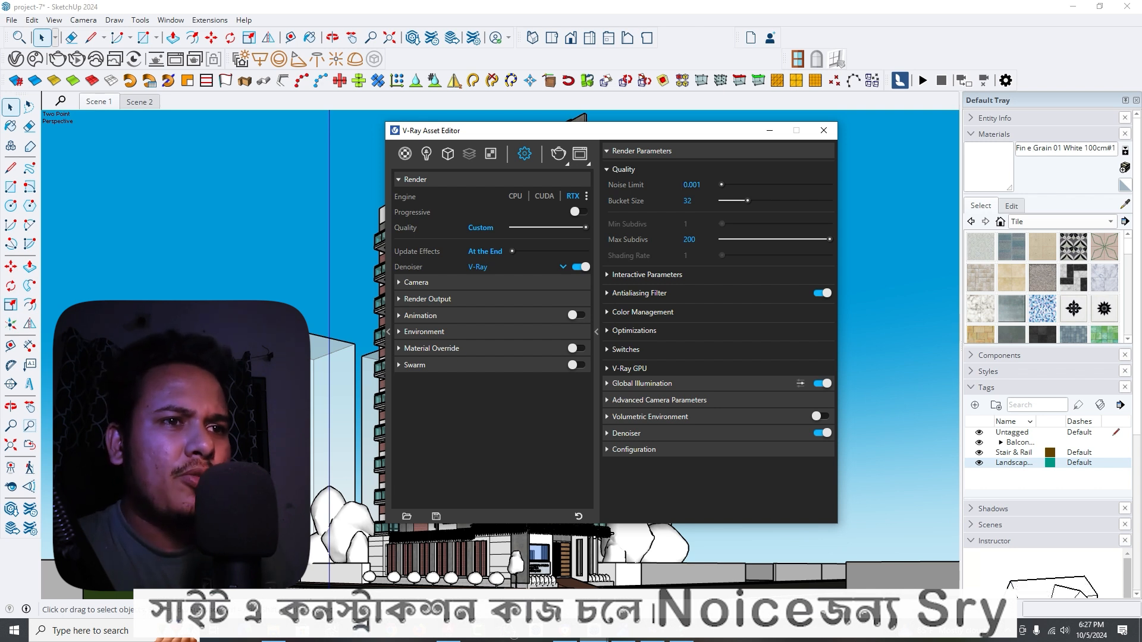
Step: Review the denoiser's engine, preset and mode in the render parameters
{"action": "left_click", "coordinate": [627, 434]}
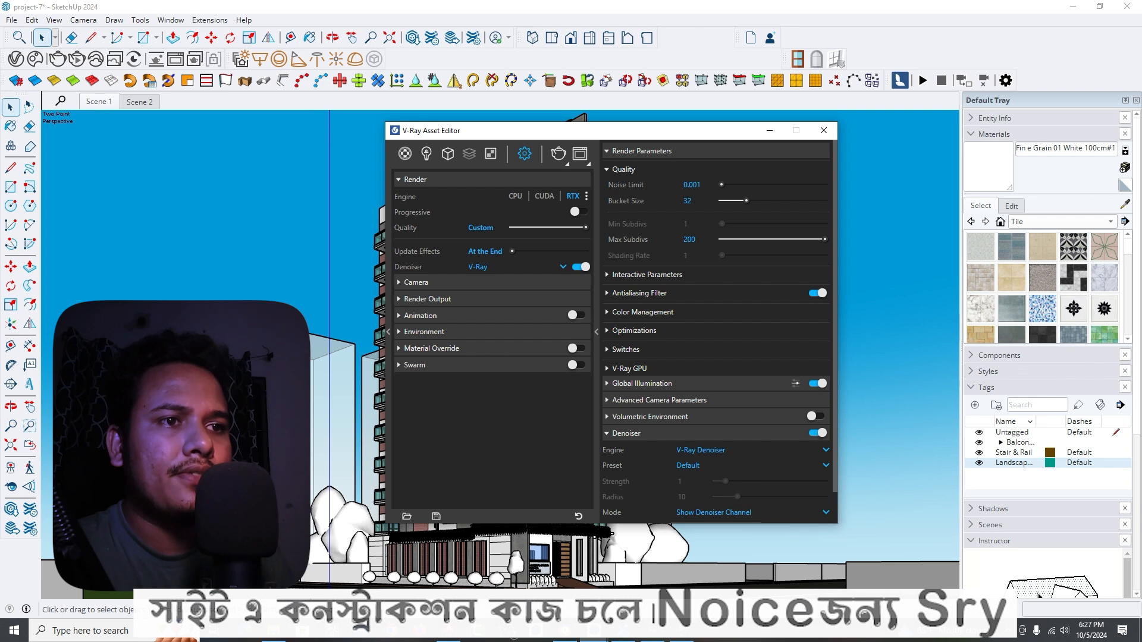
{"action": "scroll", "coordinate": [717, 333], "scroll_direction": "down", "scroll_amount": 1}
{"action": "left_click", "coordinate": [627, 401]}
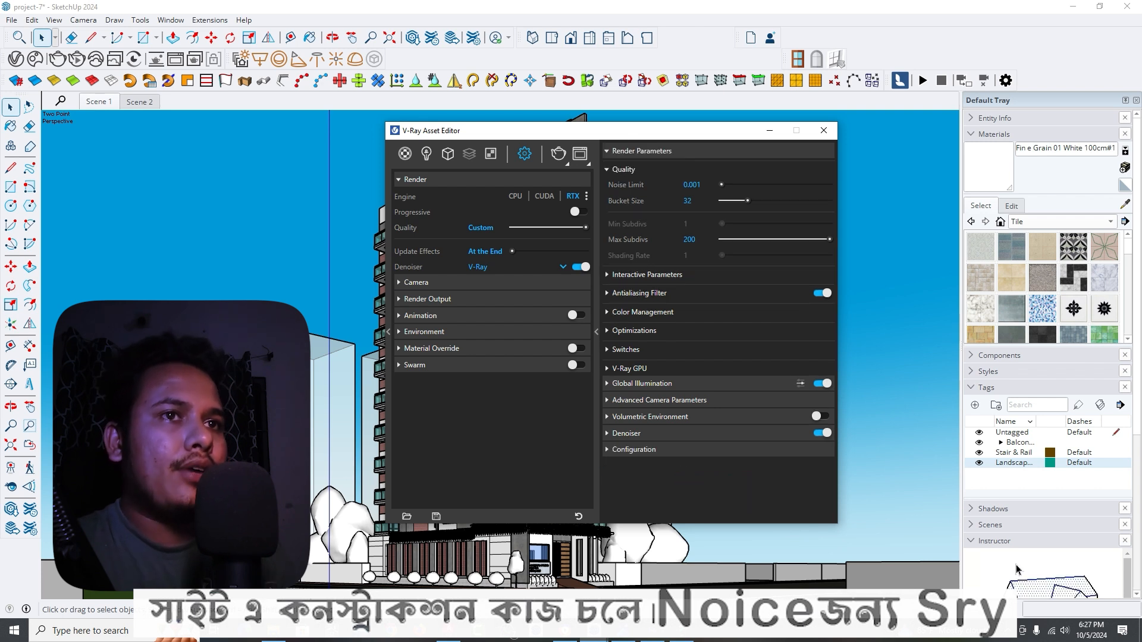
Step: Review the SunLight's orientation, intensity and sky parameters and the Mesh Light's color and intensity, and put the editor away
{"action": "left_click", "coordinate": [426, 153]}
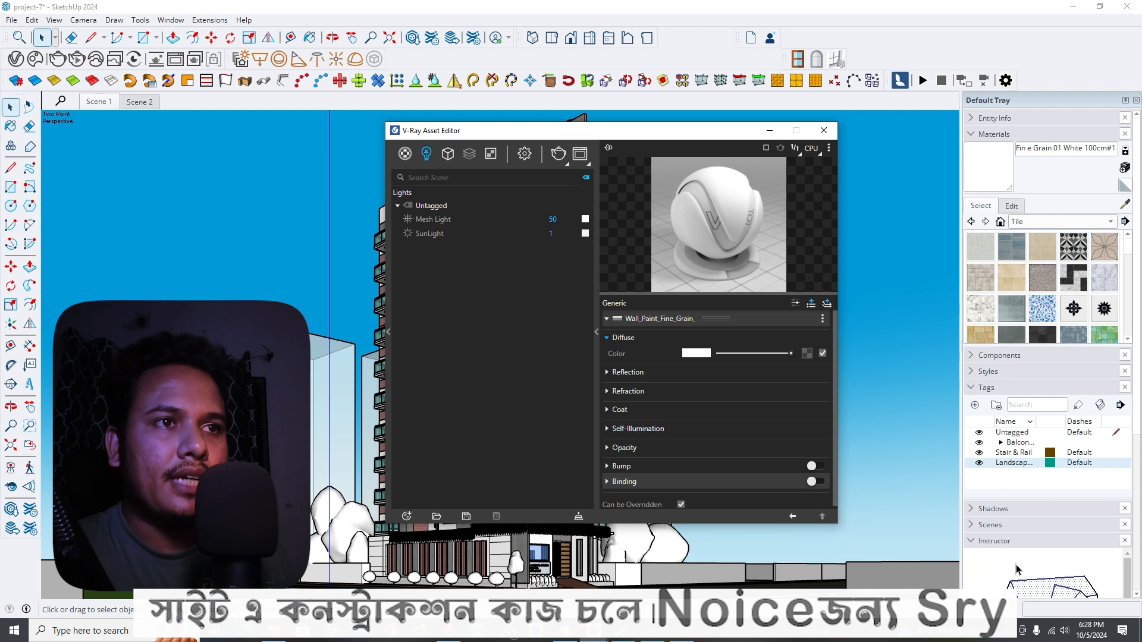
{"action": "left_click", "coordinate": [429, 234]}
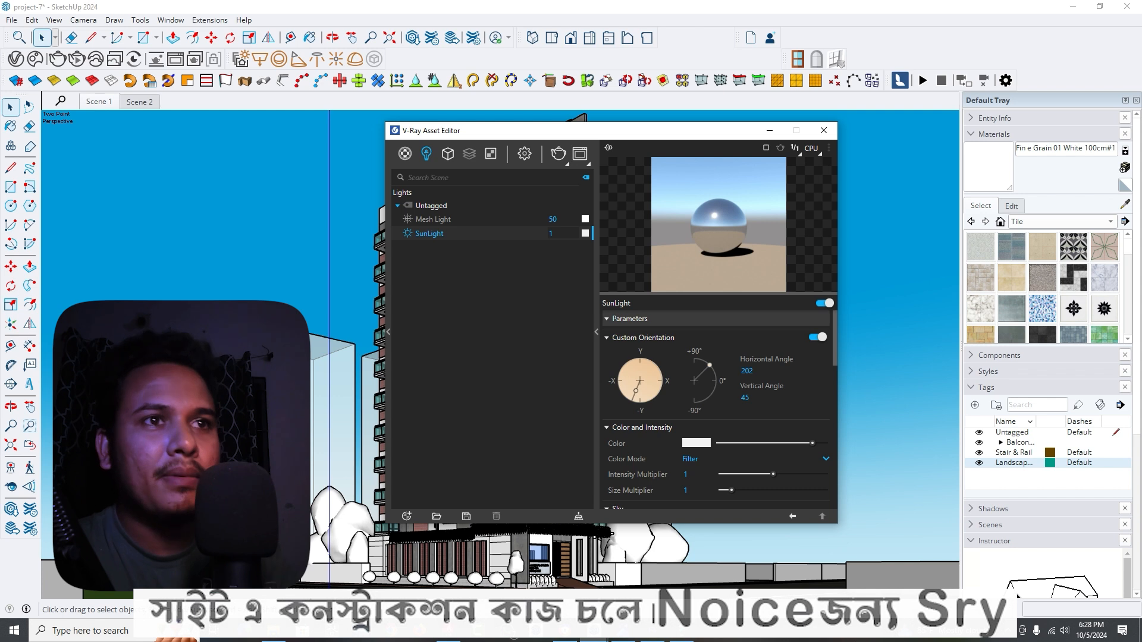
{"action": "left_click", "coordinate": [558, 233]}
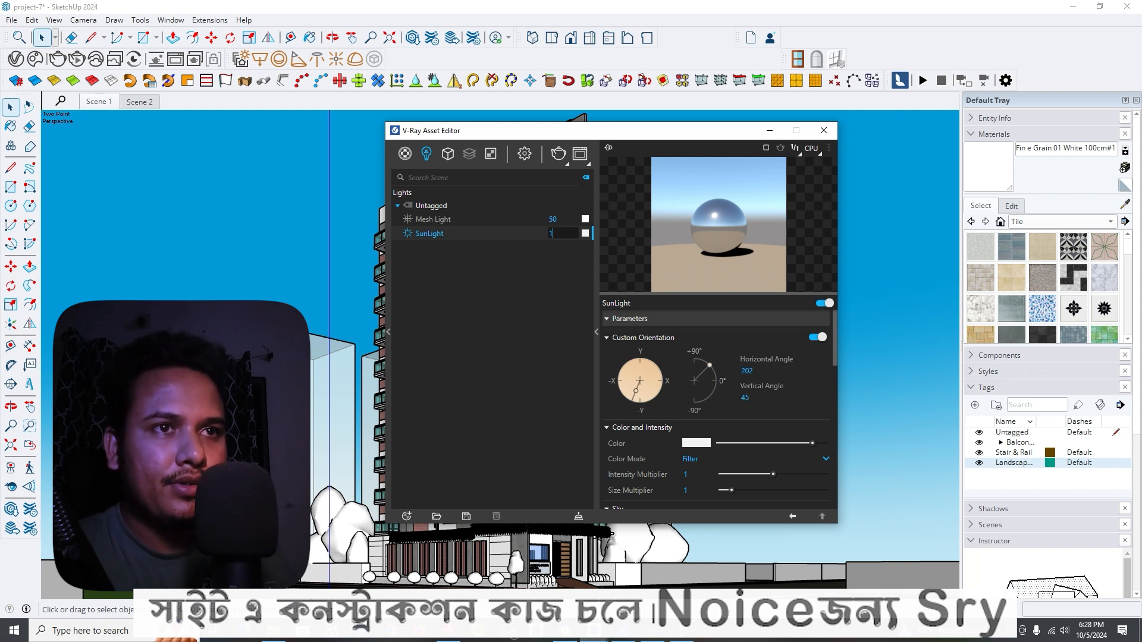
{"action": "key", "text": "Return"}
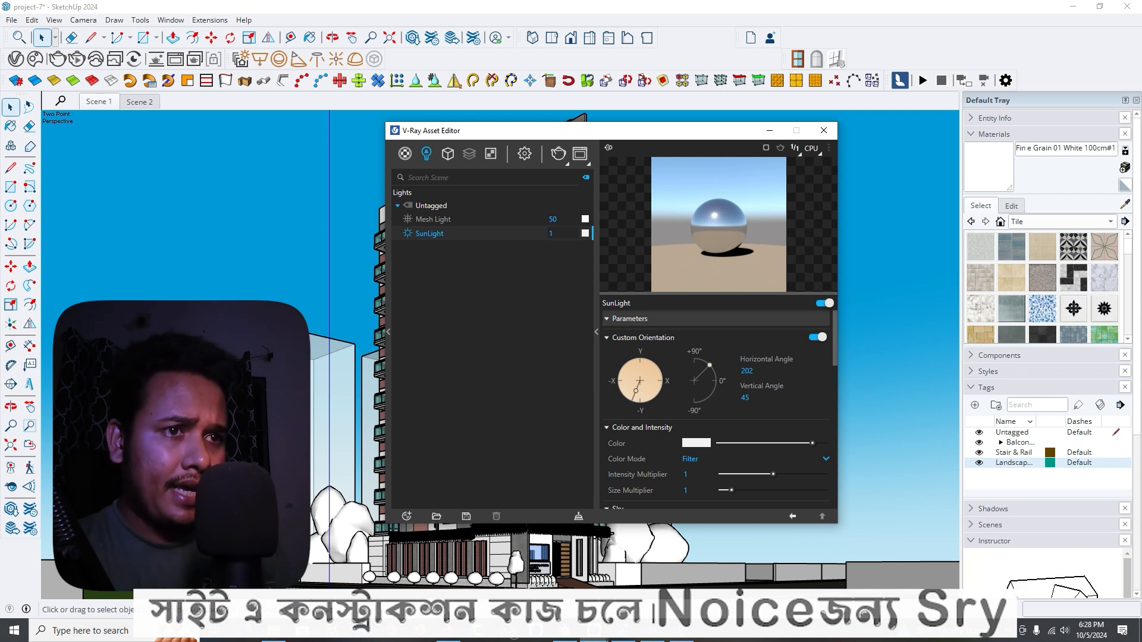
{"action": "scroll", "coordinate": [720, 411], "scroll_direction": "down", "scroll_amount": 1}
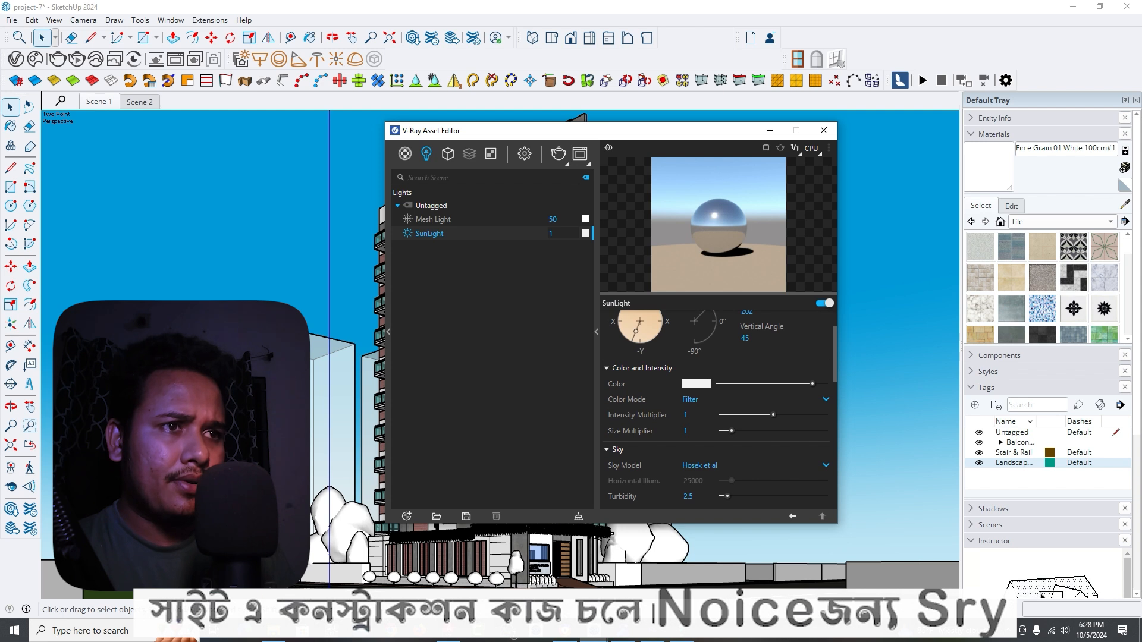
{"action": "scroll", "coordinate": [717, 404], "scroll_direction": "down", "scroll_amount": 5}
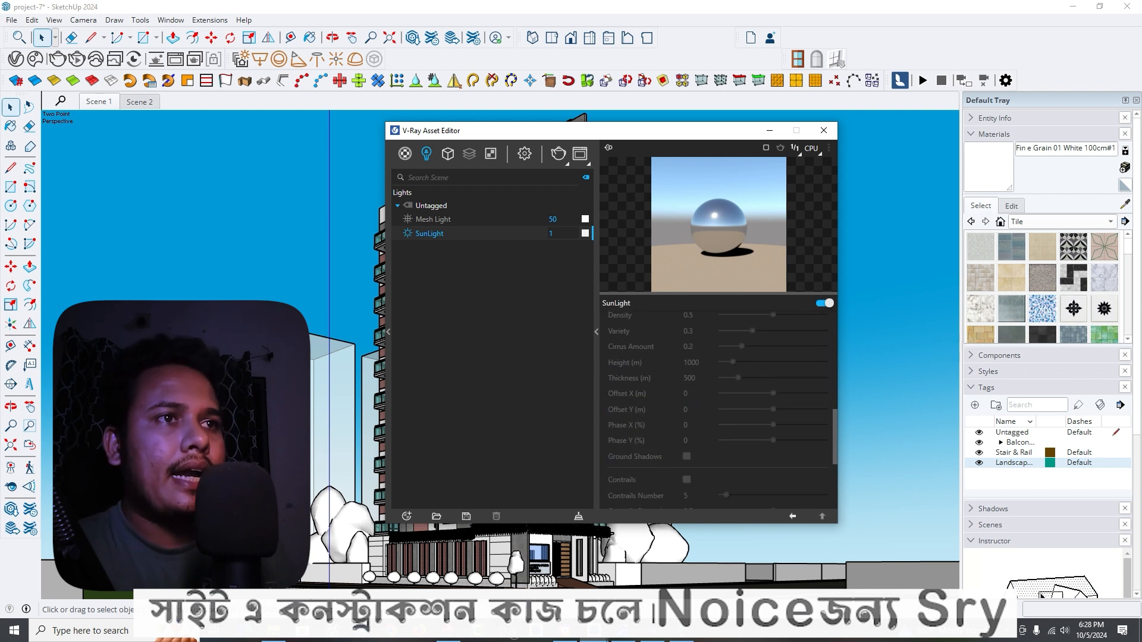
{"action": "scroll", "coordinate": [714, 396], "scroll_direction": "up", "scroll_amount": 5}
{"action": "scroll", "coordinate": [714, 396], "scroll_direction": "up", "scroll_amount": 1}
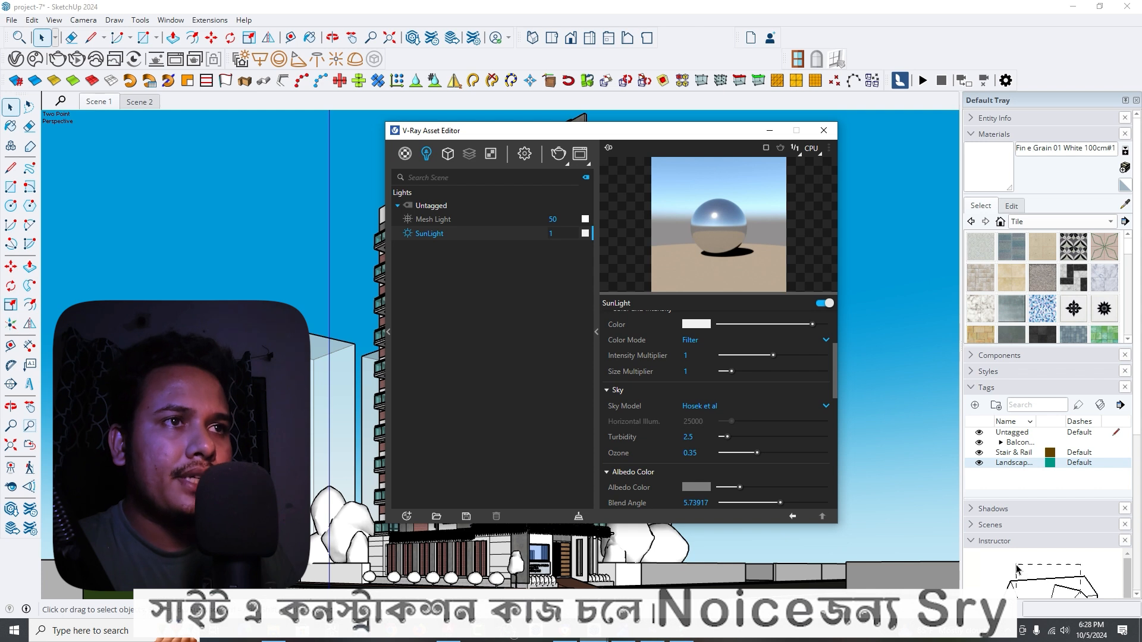
{"action": "left_click", "coordinate": [433, 219]}
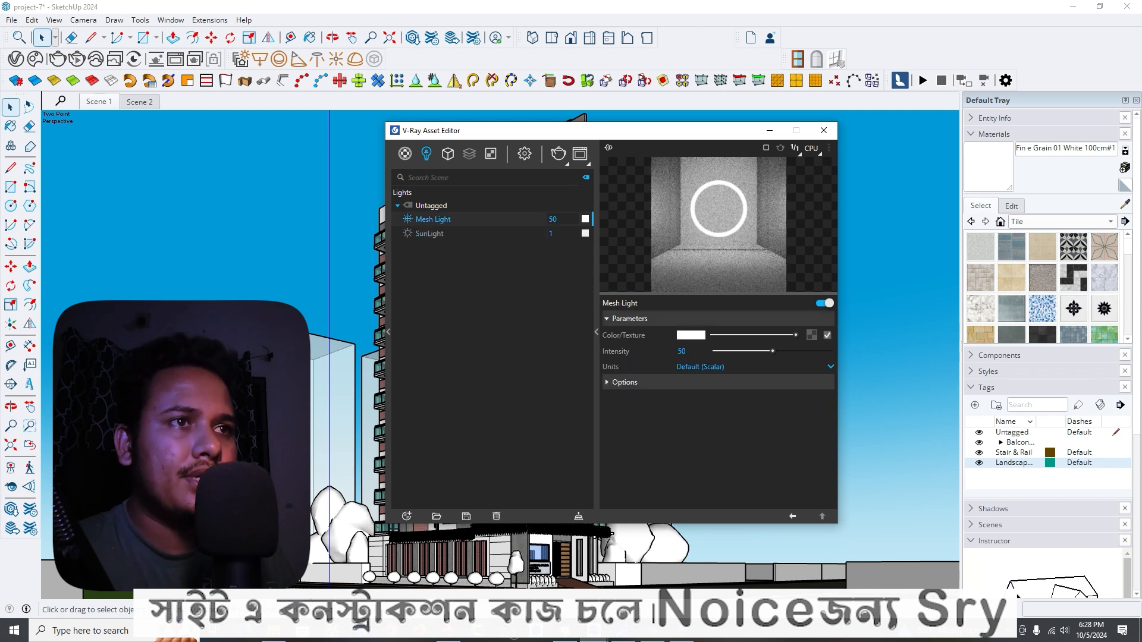
{"action": "left_click", "coordinate": [770, 131]}
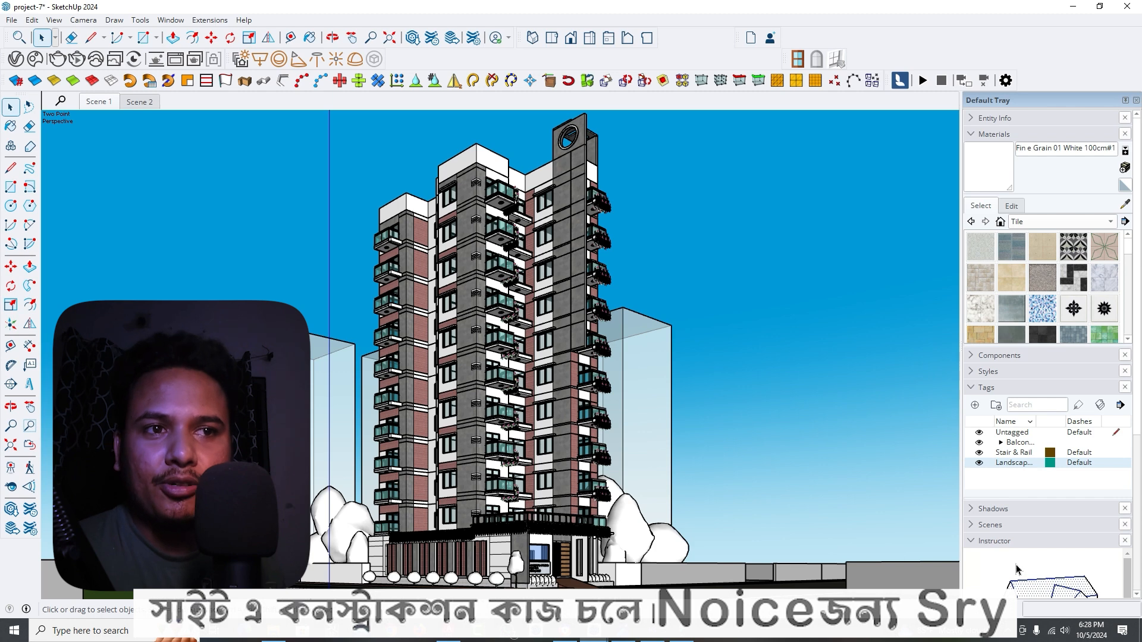
Step: Inspect the middle floors' brick, concrete and balcony details up close, and restore the Scene 1 view
{"action": "scroll", "coordinate": [504, 418], "scroll_direction": "up", "scroll_amount": 1}
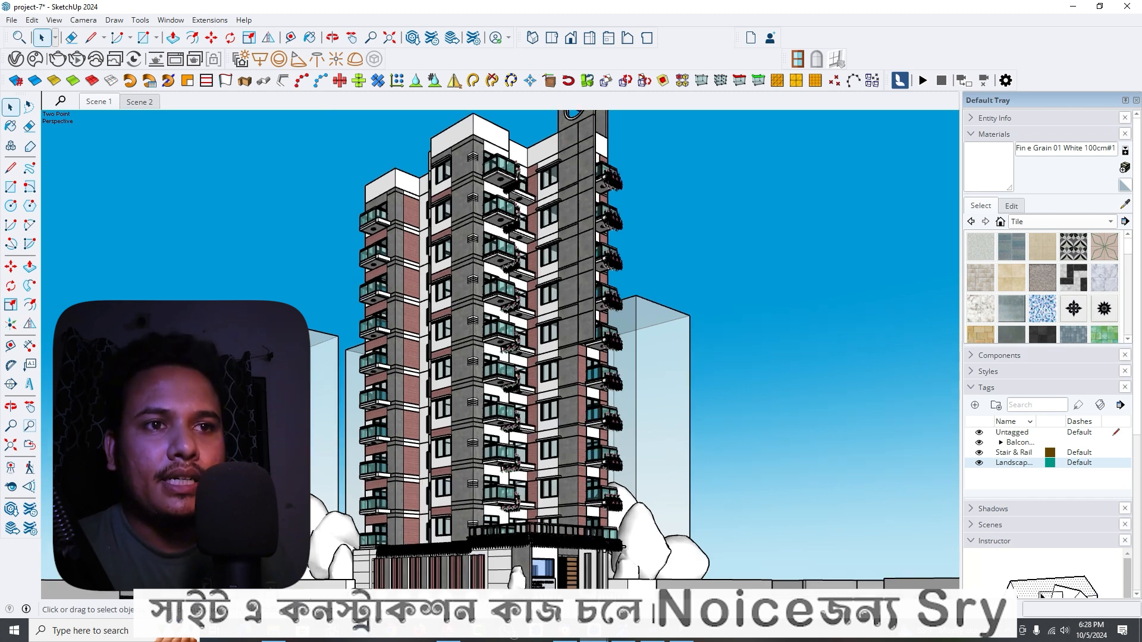
{"action": "scroll", "coordinate": [505, 417], "scroll_direction": "up", "scroll_amount": 5}
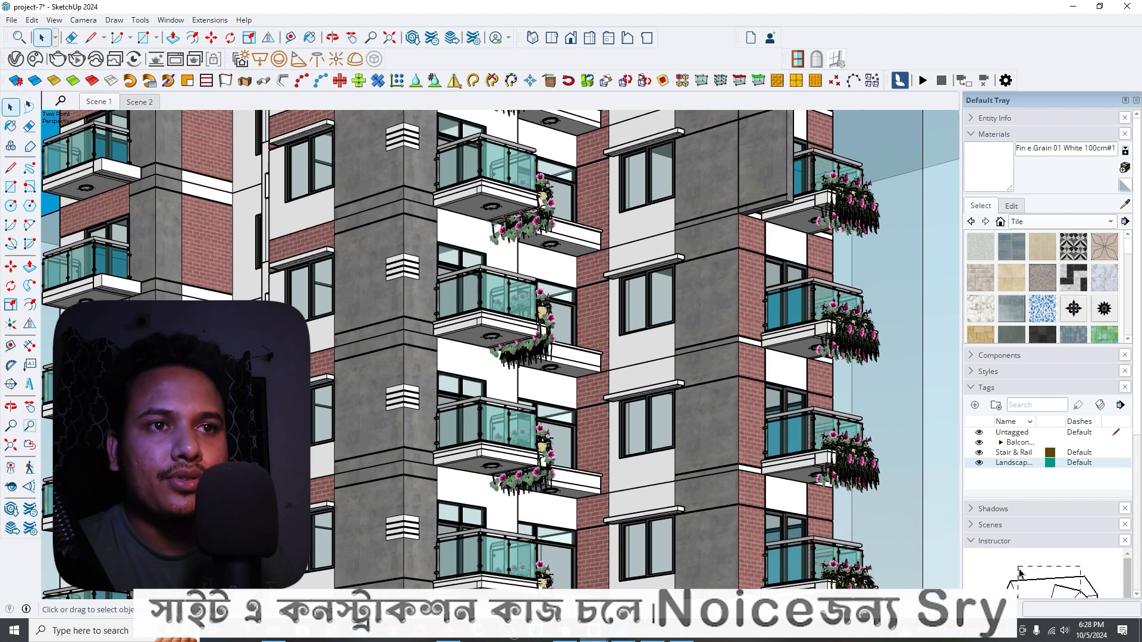
{"action": "scroll", "coordinate": [503, 356], "scroll_direction": "up", "scroll_amount": 4}
{"action": "scroll", "coordinate": [503, 357], "scroll_direction": "down", "scroll_amount": 4}
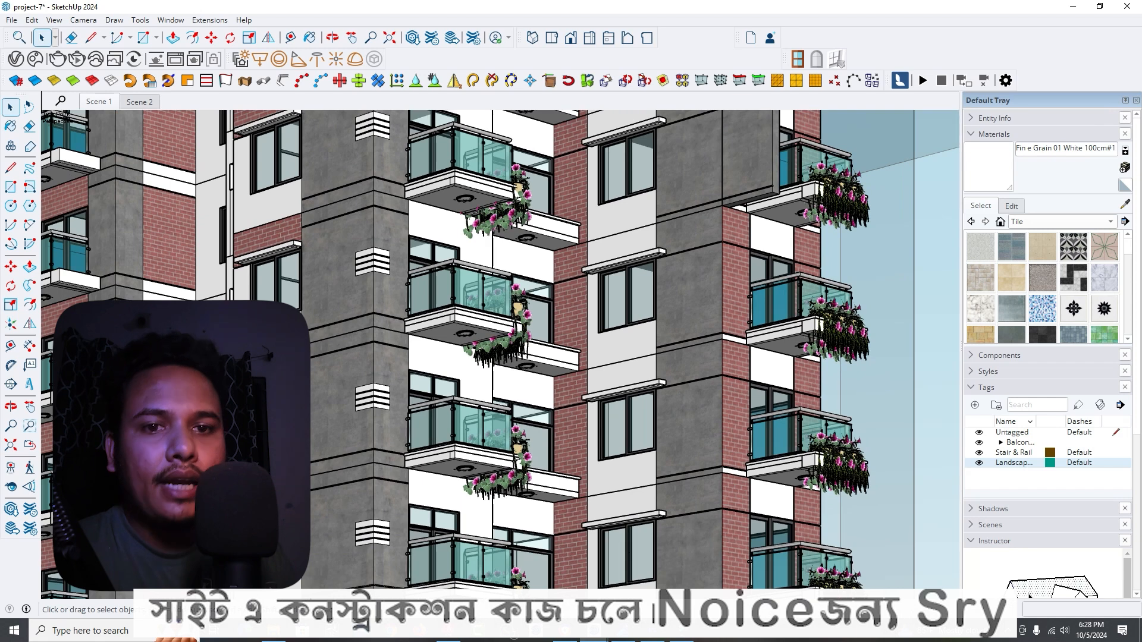
{"action": "scroll", "coordinate": [503, 357], "scroll_direction": "down", "scroll_amount": 5}
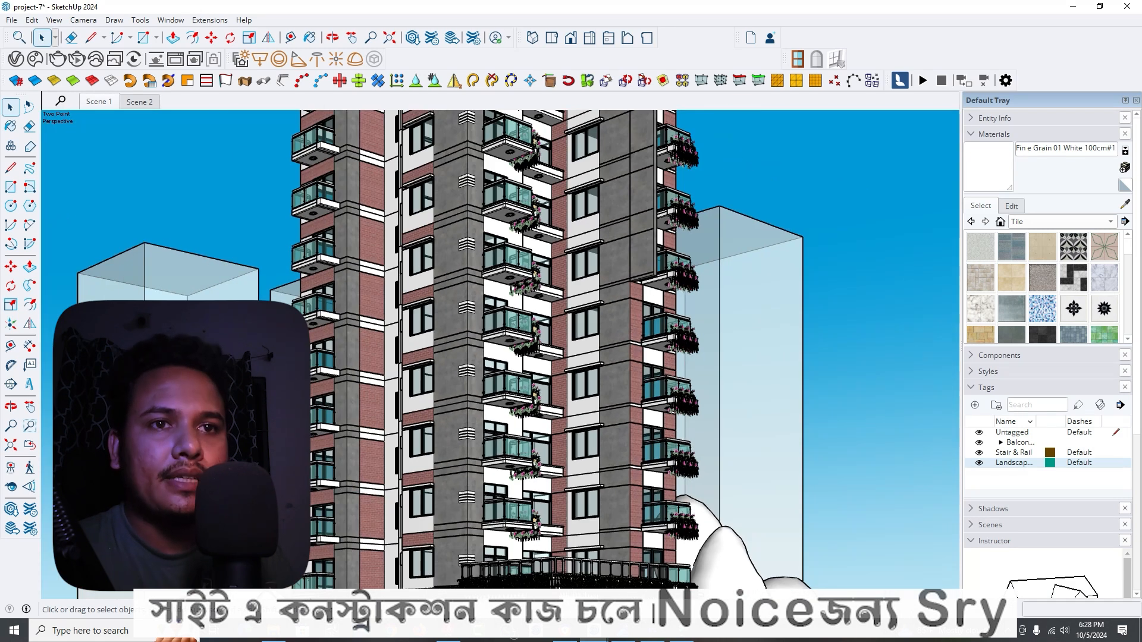
{"action": "scroll", "coordinate": [310, 369], "scroll_direction": "up", "scroll_amount": 3}
{"action": "left_click", "coordinate": [114, 103]}
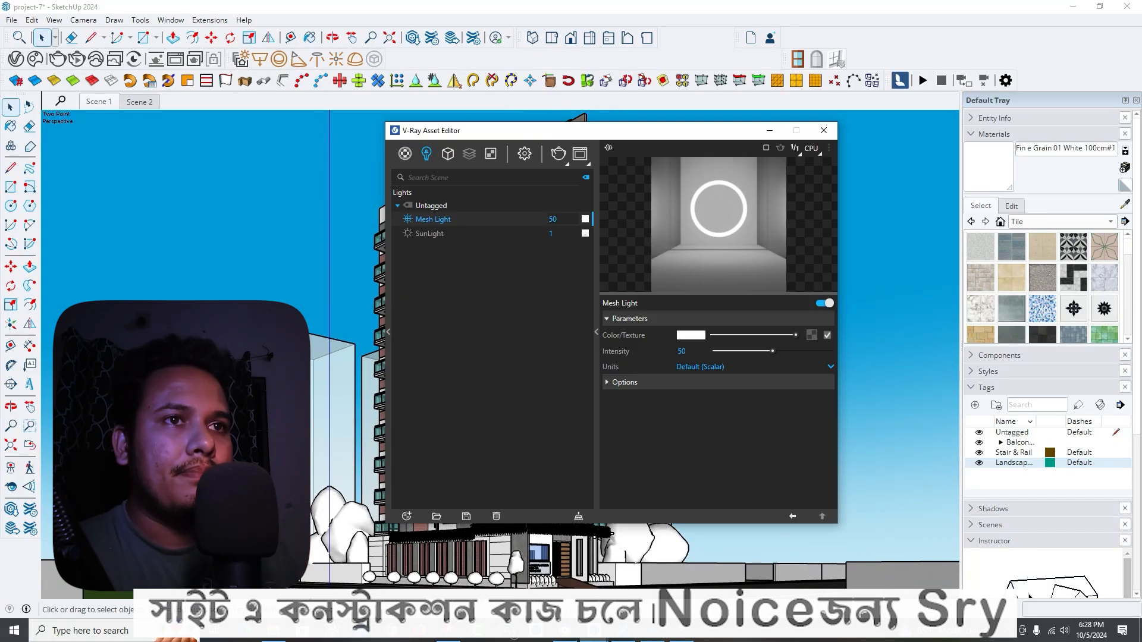
Step: Recheck the V-Ray lights, materials and render settings, and expand the camera options to examine the exposure value
{"action": "left_click", "coordinate": [524, 154]}
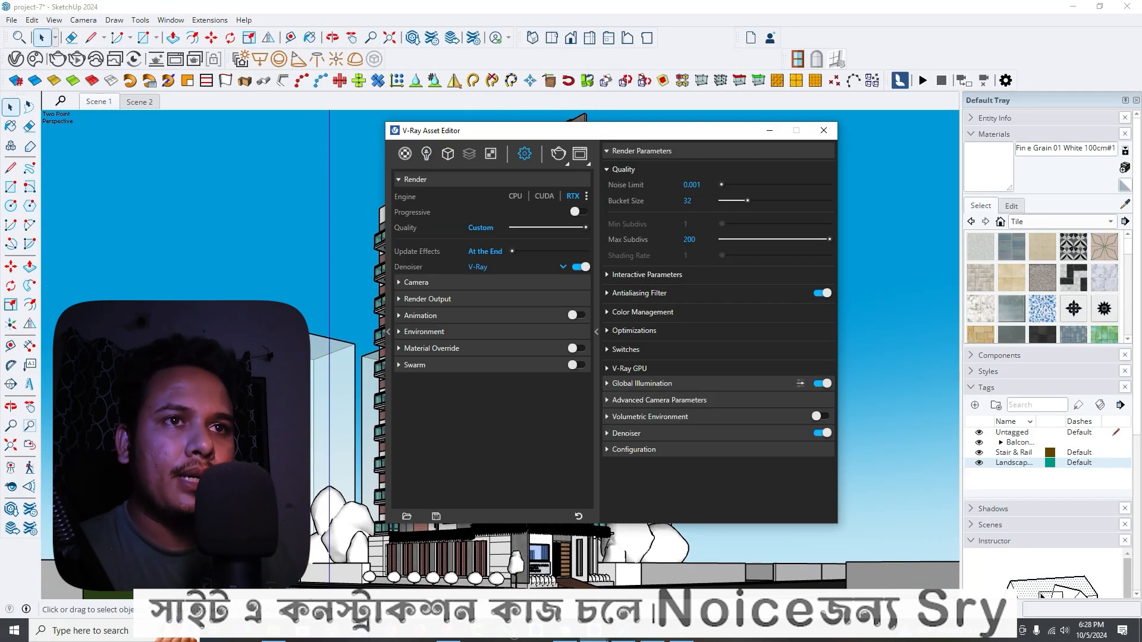
{"action": "left_click", "coordinate": [425, 153]}
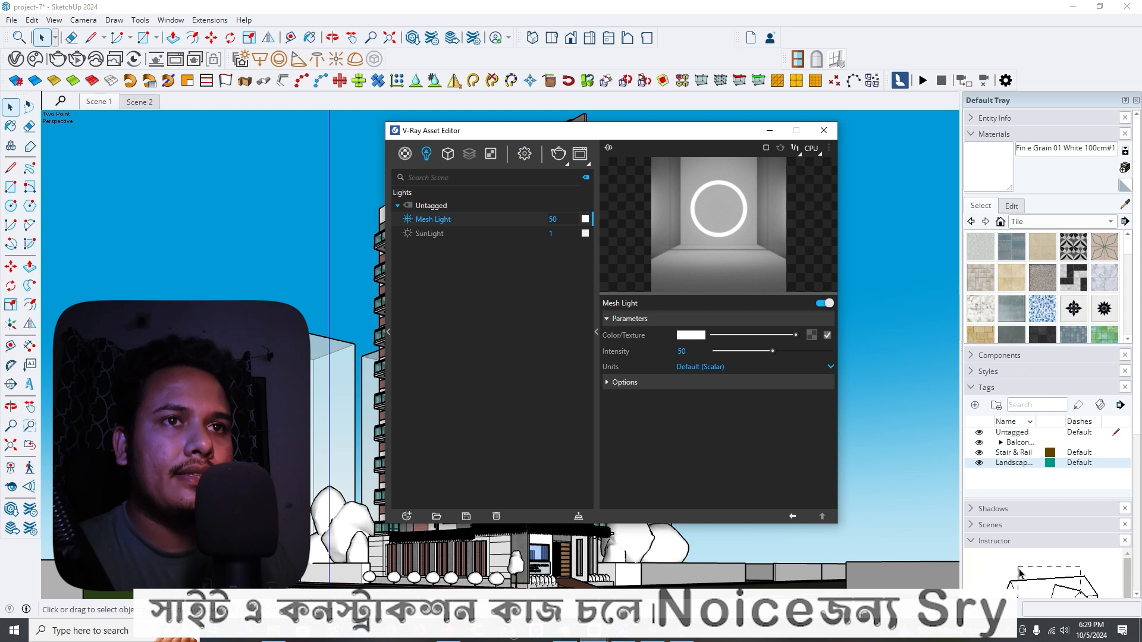
{"action": "left_click", "coordinate": [405, 153]}
{"action": "left_click", "coordinate": [524, 154]}
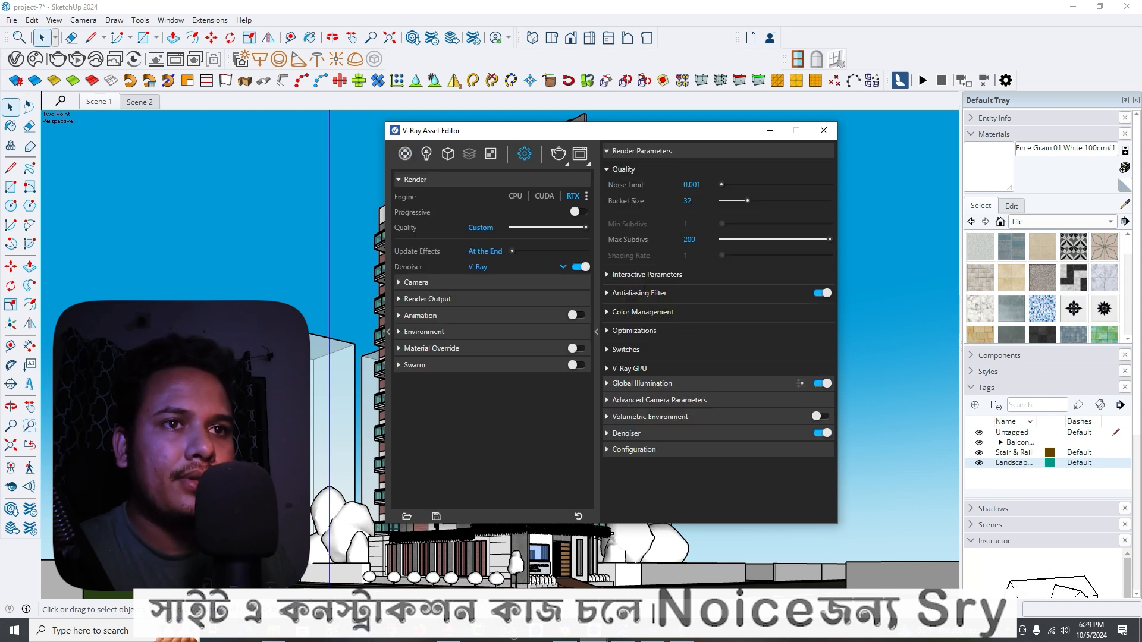
{"action": "left_click", "coordinate": [416, 283]}
{"action": "scroll", "coordinate": [490, 339], "scroll_direction": "down", "scroll_amount": 1}
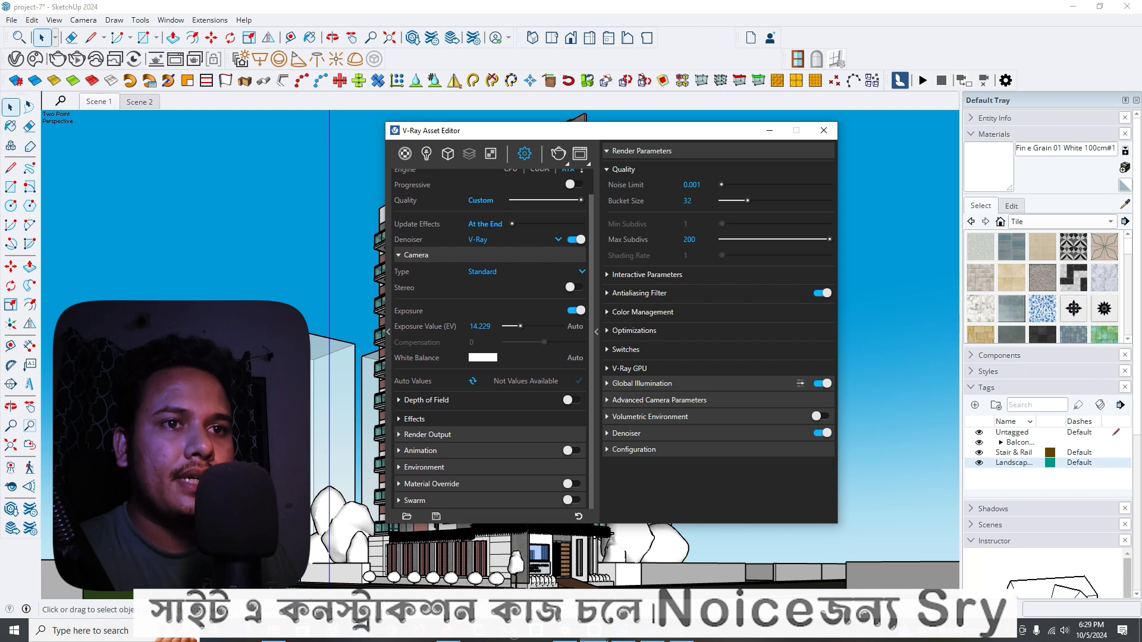
Step: Review the render output's image size and aspect ratio, and the denoiser's engine, preset and mode
{"action": "left_click", "coordinate": [427, 435]}
{"action": "scroll", "coordinate": [491, 339], "scroll_direction": "down", "scroll_amount": 2}
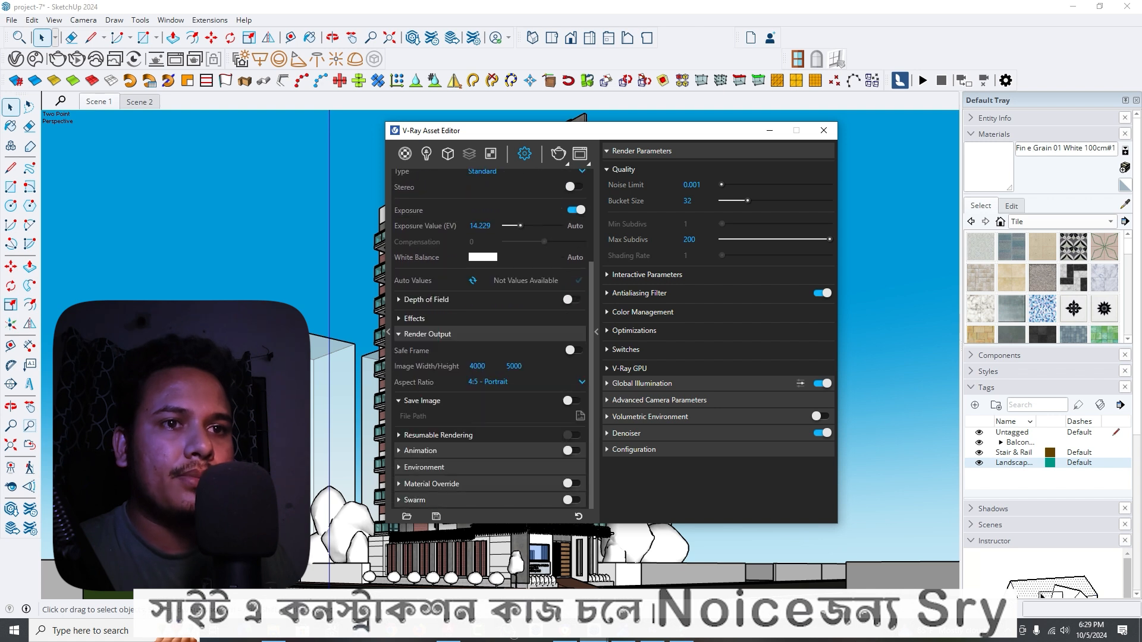
{"action": "left_click", "coordinate": [626, 433]}
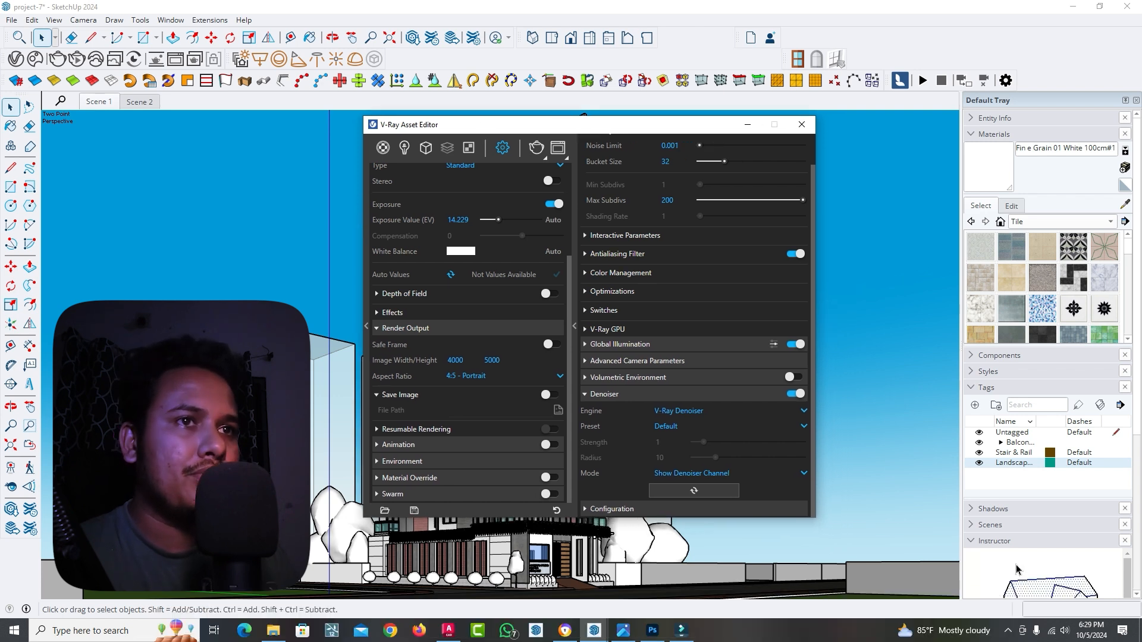
Step: Start the V-Ray render of the high-rise and inspect the emerging facade up close and in full view
{"action": "left_click", "coordinate": [536, 147]}
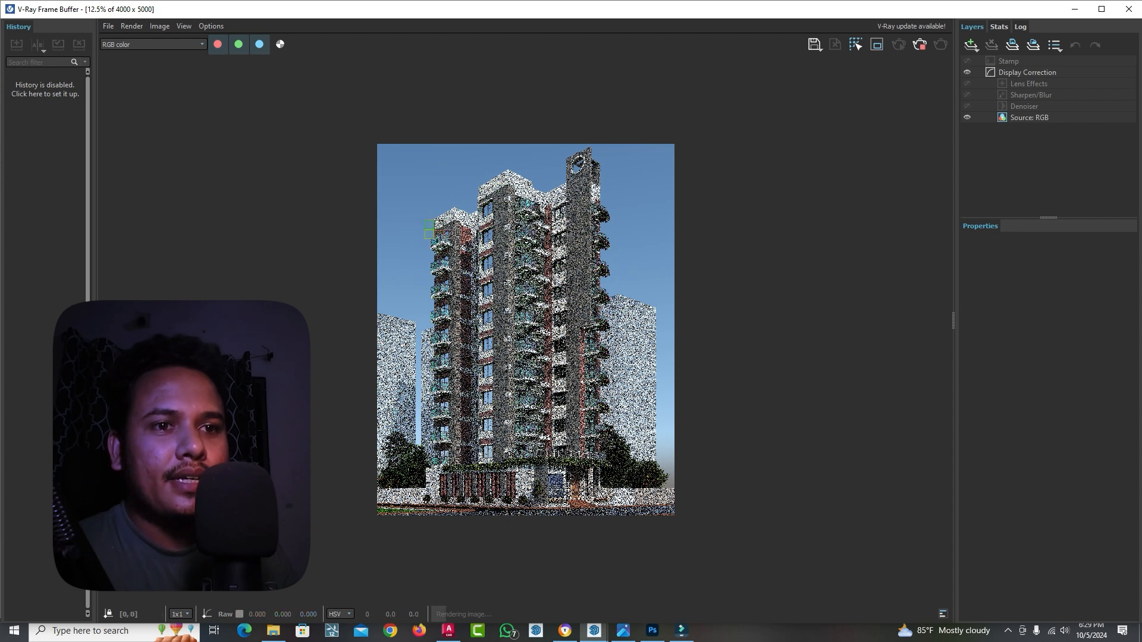
{"action": "scroll", "coordinate": [491, 410], "scroll_direction": "up", "scroll_amount": 1}
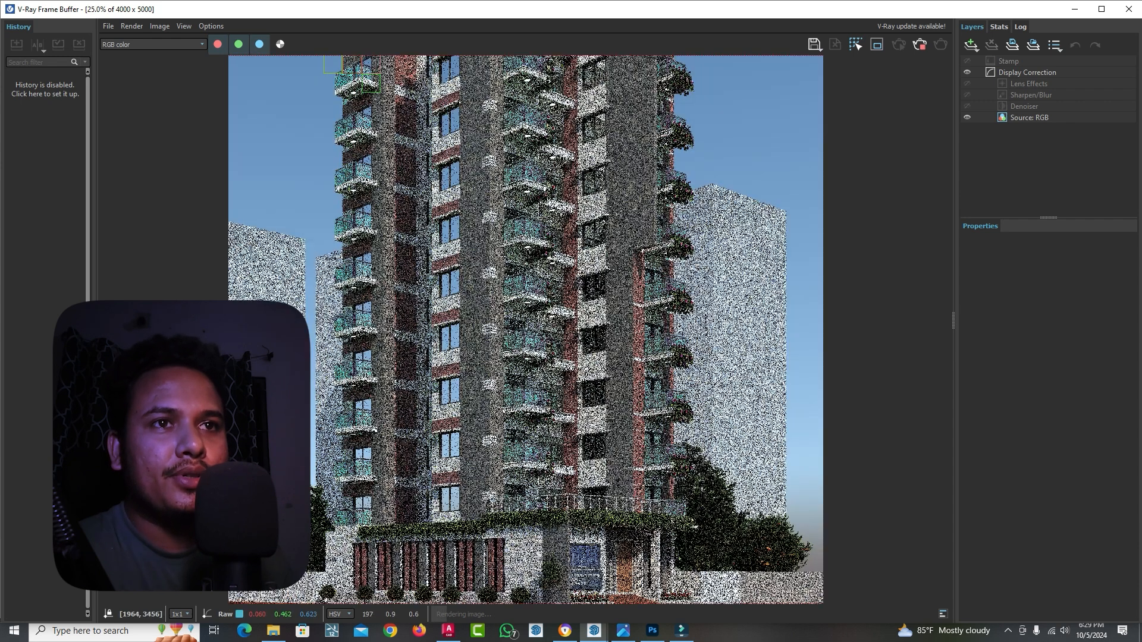
{"action": "scroll", "coordinate": [479, 304], "scroll_direction": "down", "scroll_amount": 1}
{"action": "scroll", "coordinate": [479, 304], "scroll_direction": "up", "scroll_amount": 1}
{"action": "scroll", "coordinate": [479, 304], "scroll_direction": "down", "scroll_amount": 1}
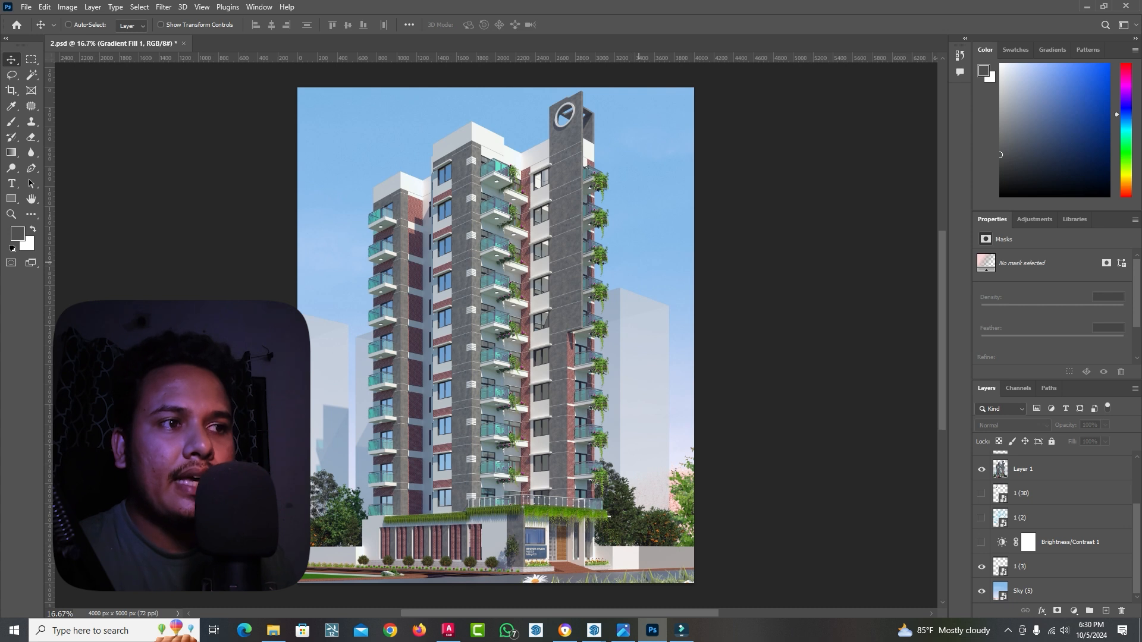
Step: In 2.psd in Photoshop, make the Brightness/Contrast 1 adjustment layer visible and compare the image with and without it
{"action": "left_click", "coordinate": [981, 541]}
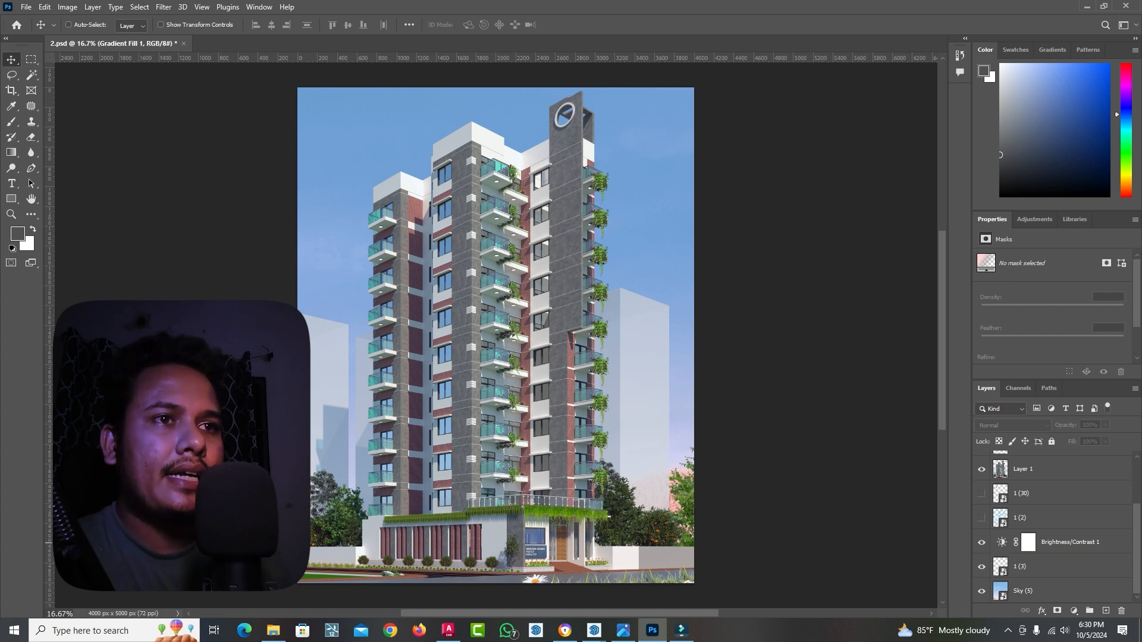
{"action": "left_click", "coordinate": [981, 543]}
{"action": "left_click", "coordinate": [982, 542]}
{"action": "left_click", "coordinate": [981, 542]}
{"action": "left_click", "coordinate": [981, 542]}
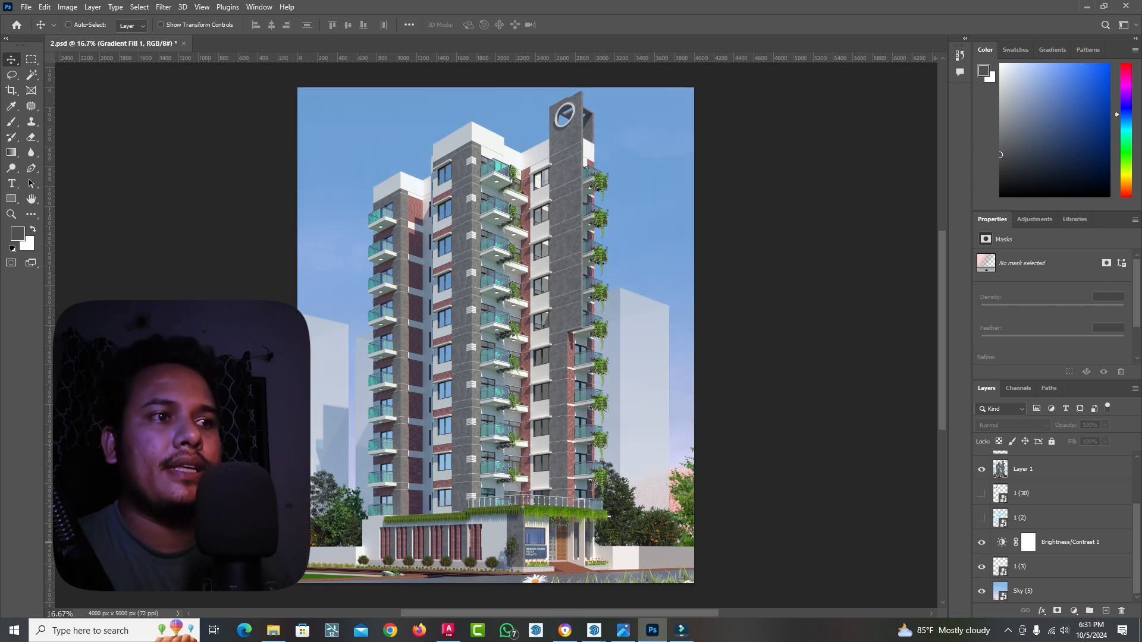